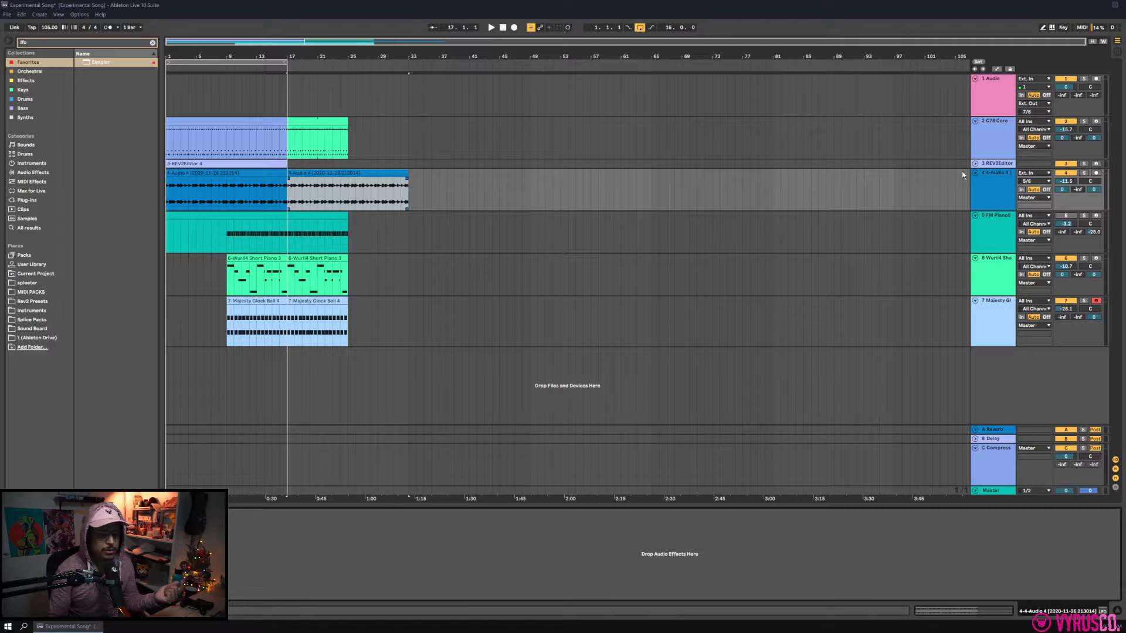
Solo the 4-Audio 4 track and map the LFO device to its track volume, keeping monitoring on Auto.
left_click(1084, 173)
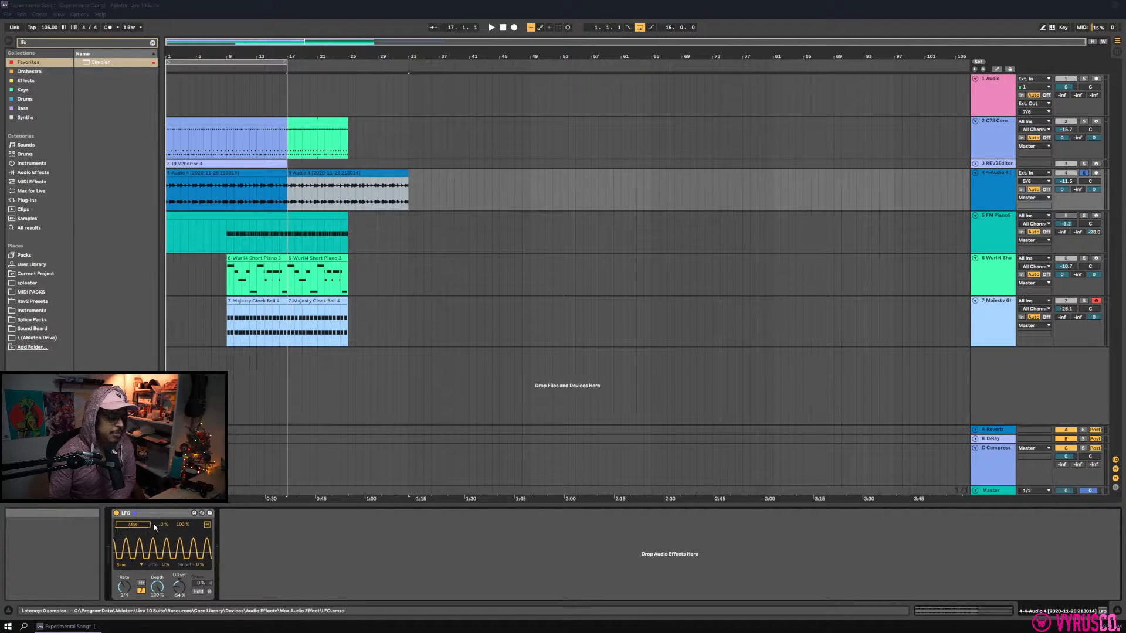
left_click(1046, 189)
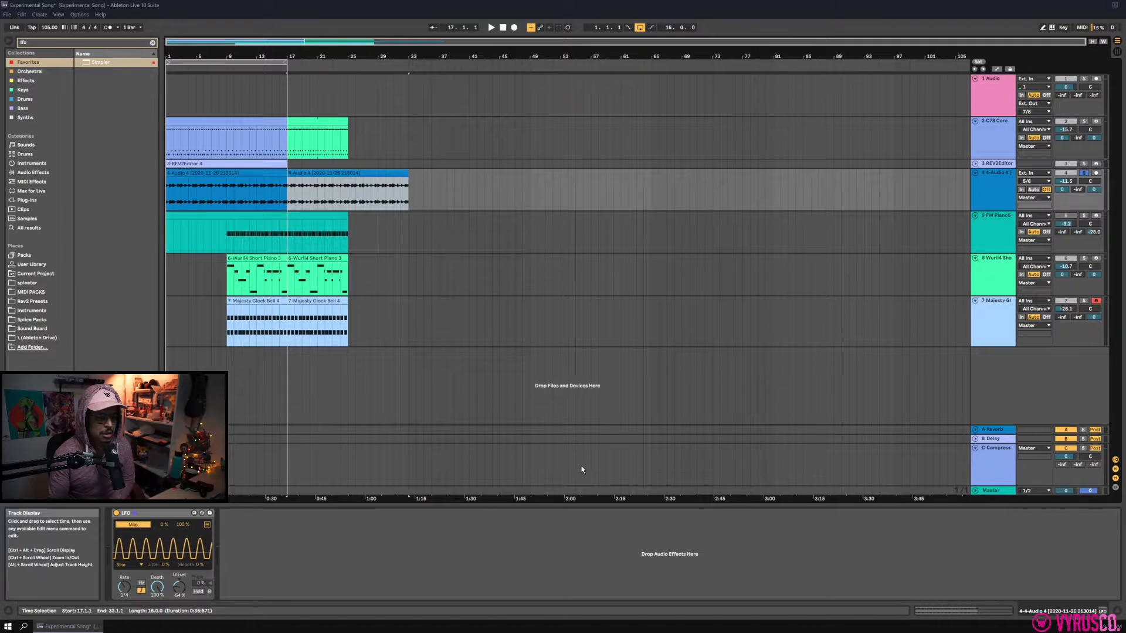
key("space")
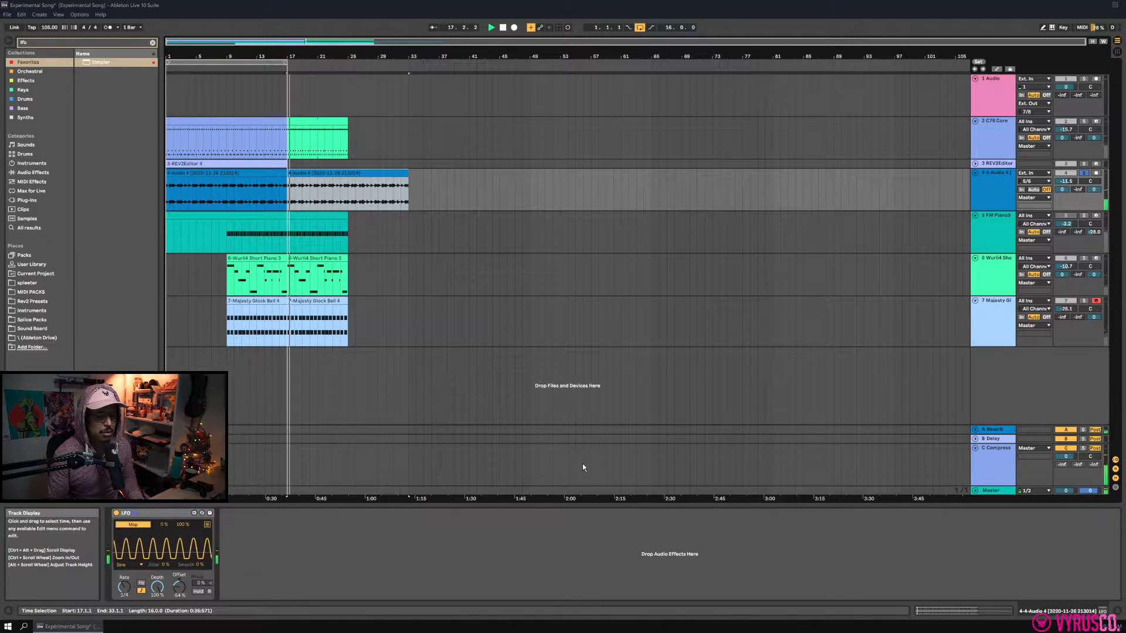
left_click(1038, 190)
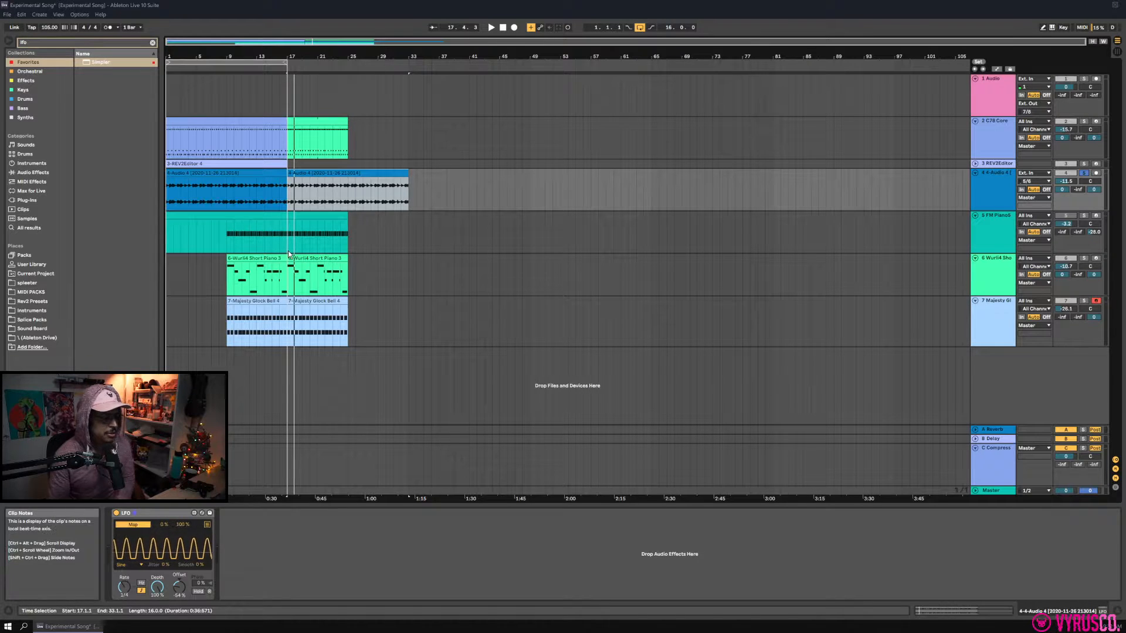
left_click(1066, 181)
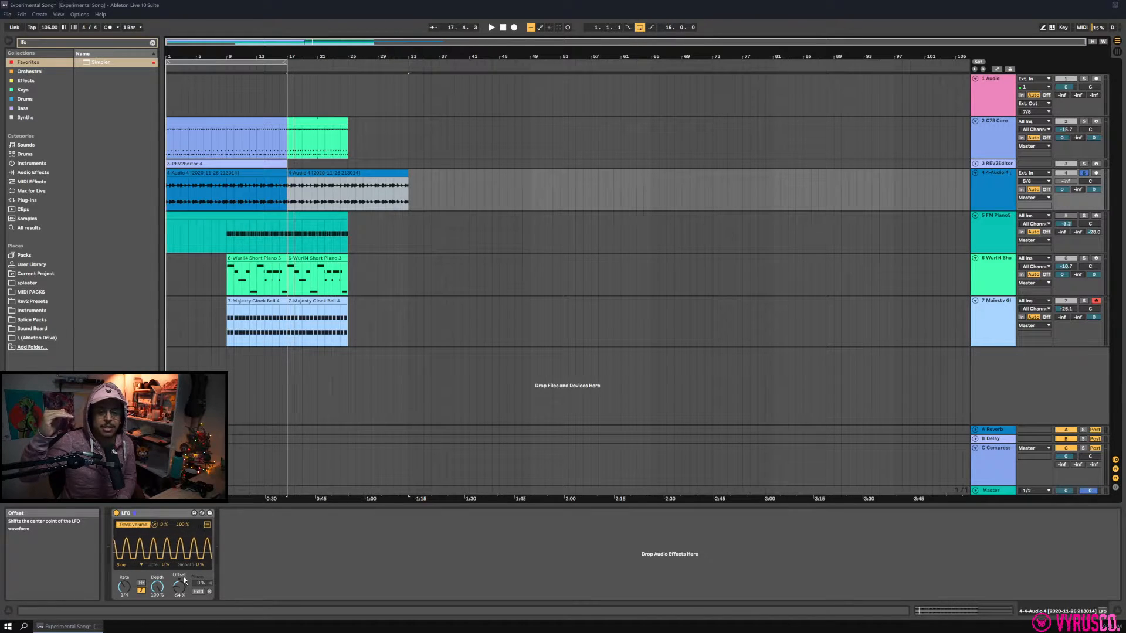
Switch the LFO device off and on repeatedly to compare how it moves the mapped track volume.
left_click(116, 513)
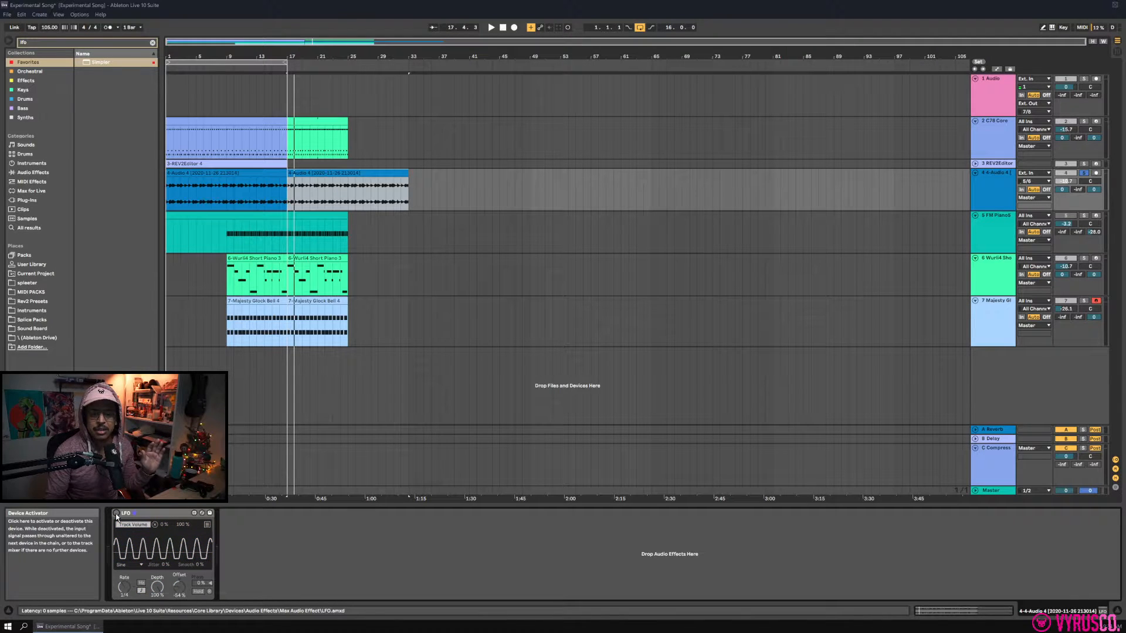
left_click(1060, 181)
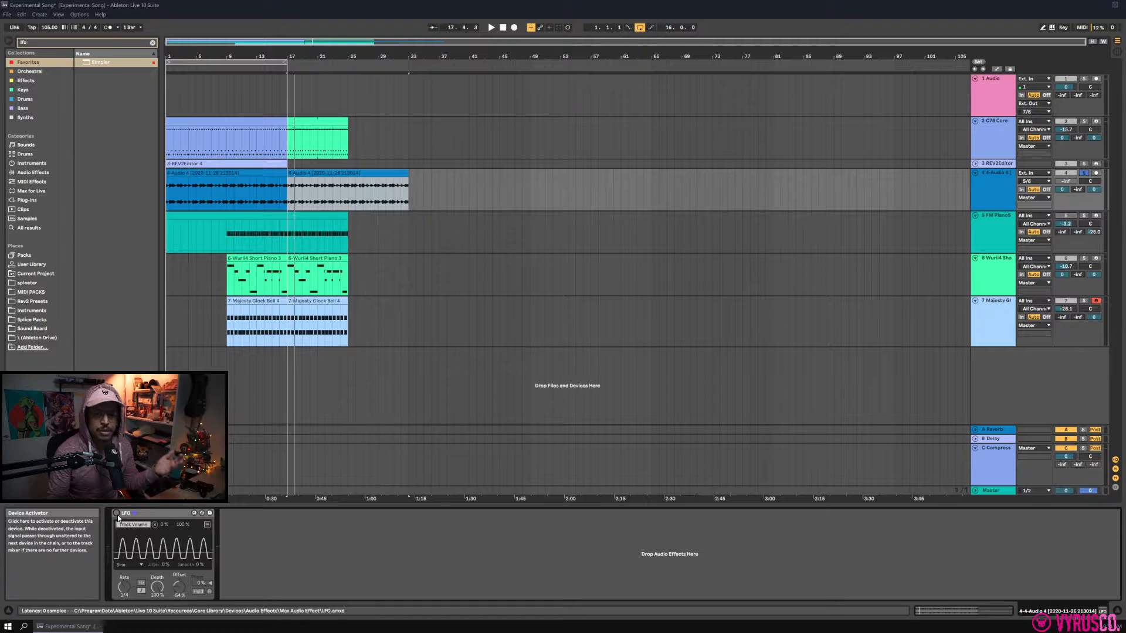
left_click(118, 518)
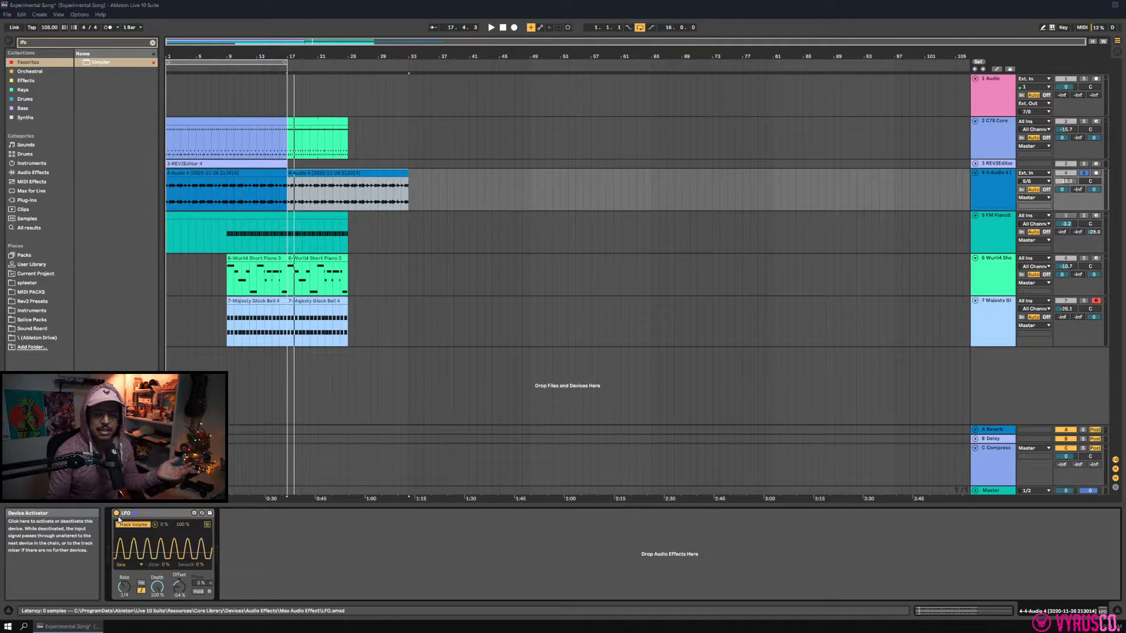
left_click(119, 518)
left_click(119, 518)
left_click(117, 514)
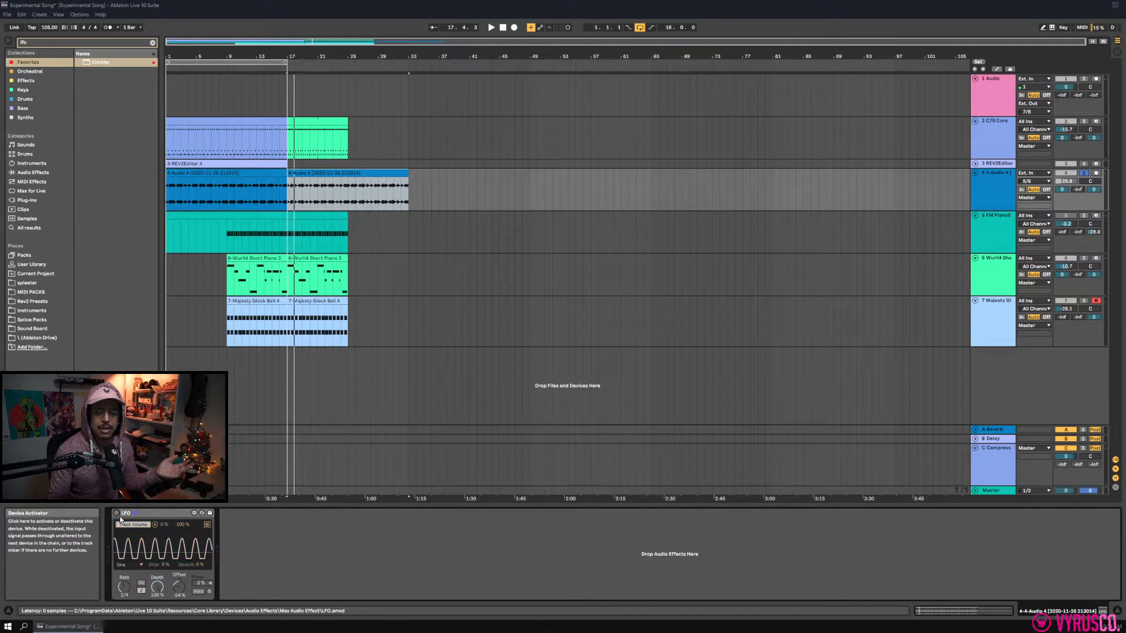
left_click(120, 519)
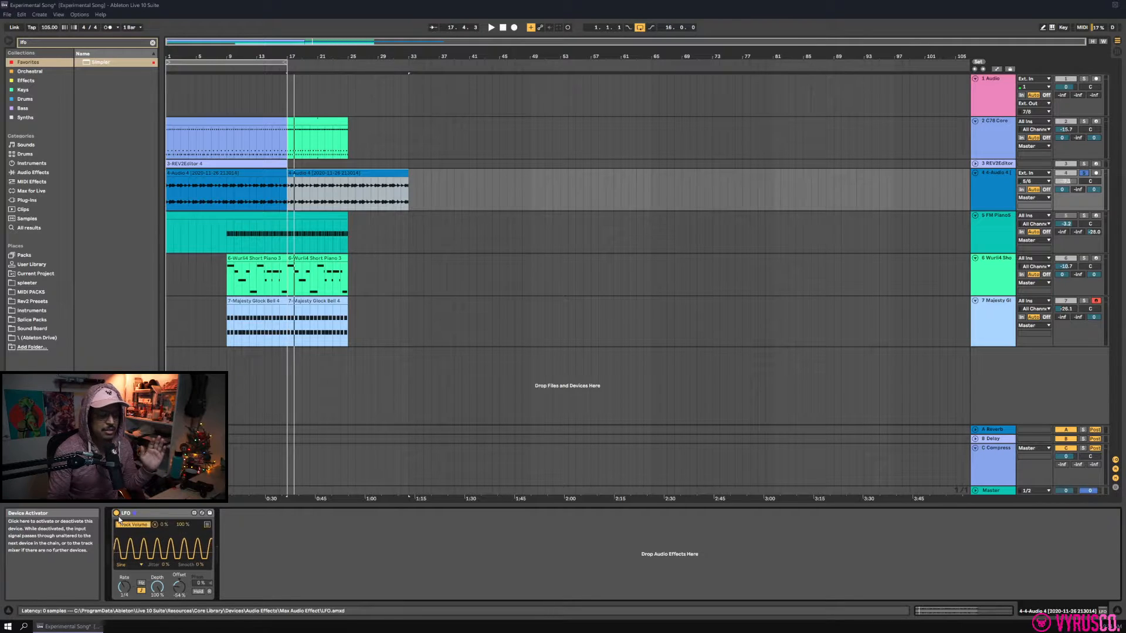
left_click(119, 519)
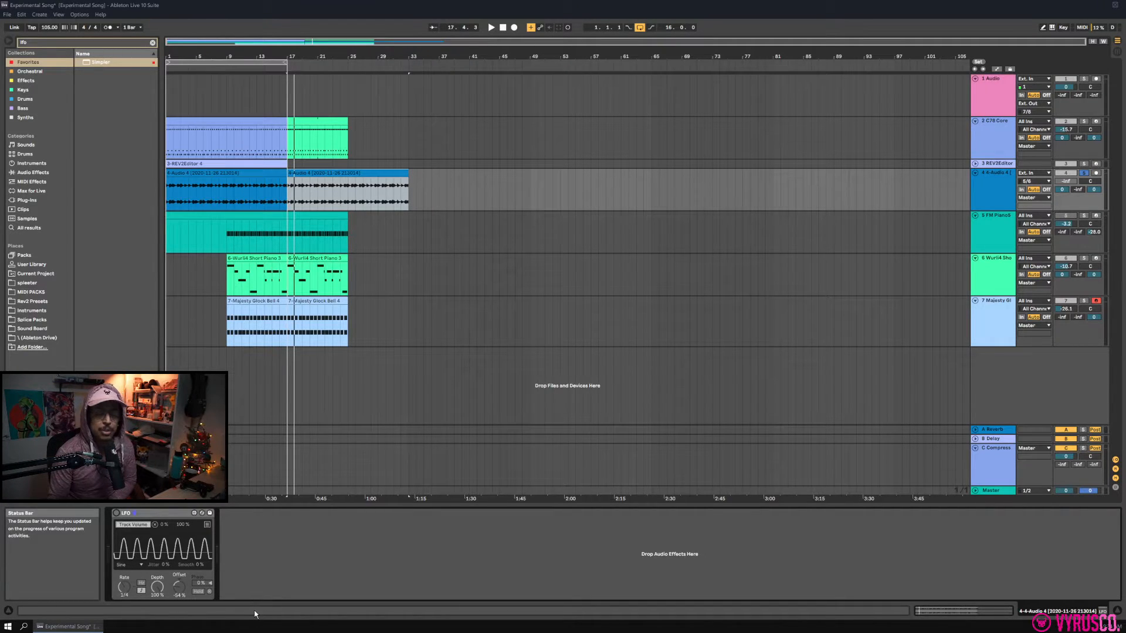
Play the second Audio 4 clip from bar 17 and compare its sound with the LFO off and on.
left_click(333, 173)
key("space")
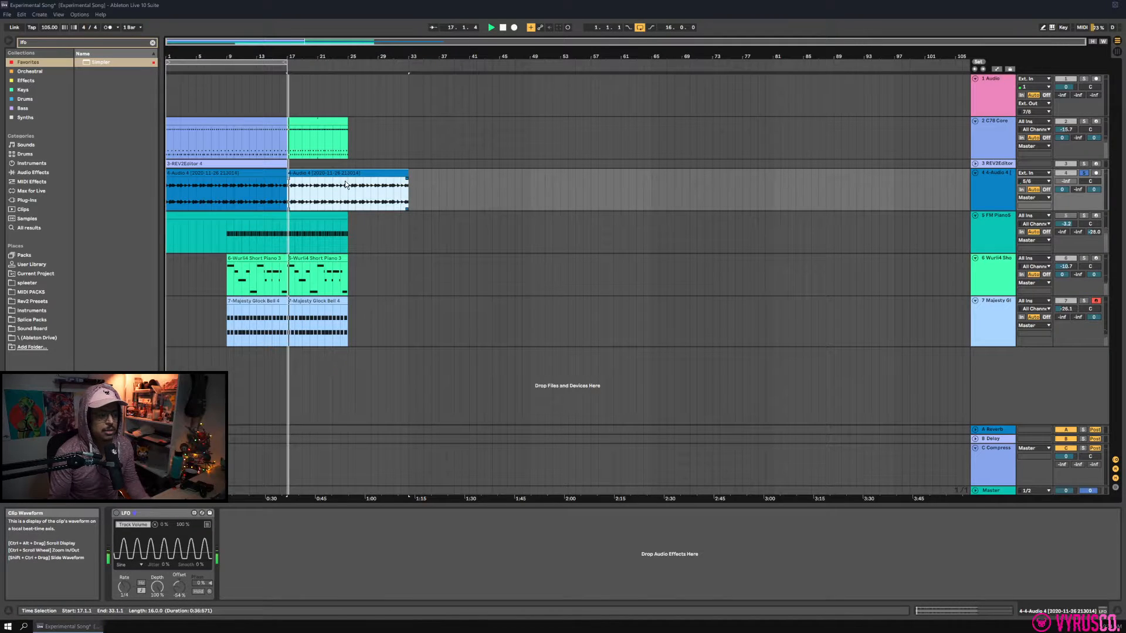
left_click(116, 514)
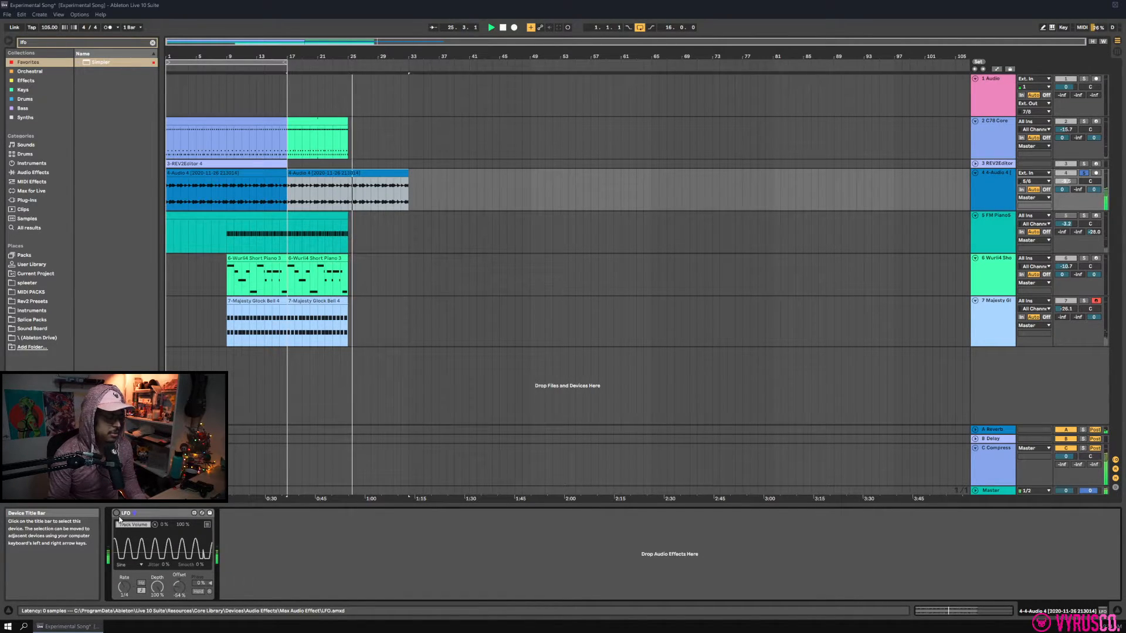
left_click(256, 530)
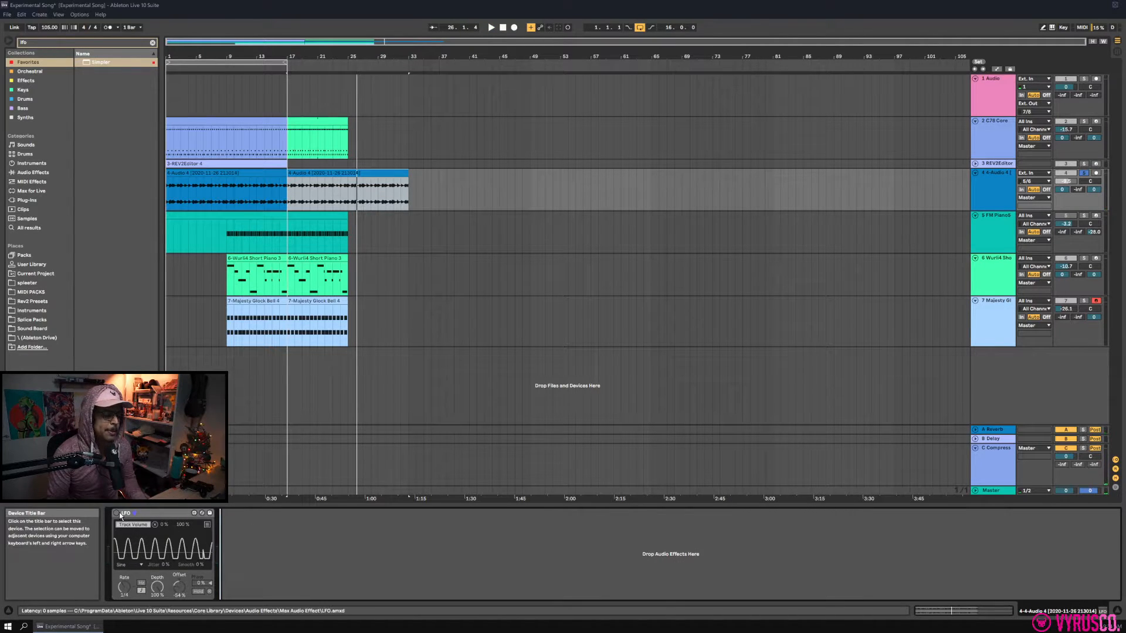
left_click(116, 513)
key("space")
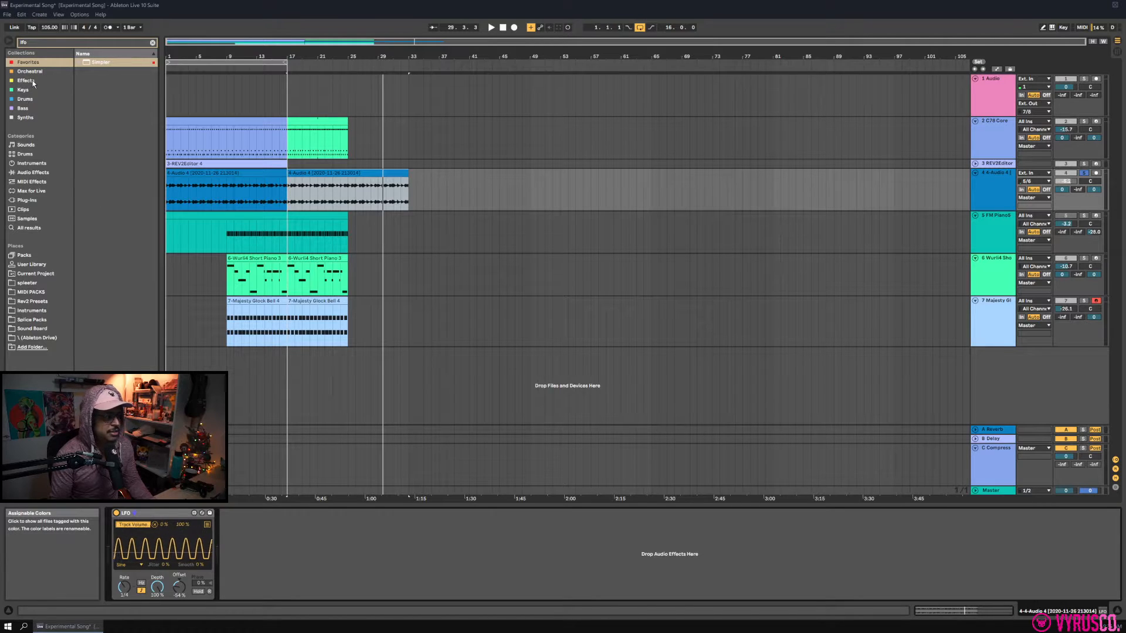
Load RC-20 Retro Color from the Effects collection onto the 4-Audio 4 track and map the LFO to its SPAC Amount parameter.
left_click(50, 81)
left_click(153, 42)
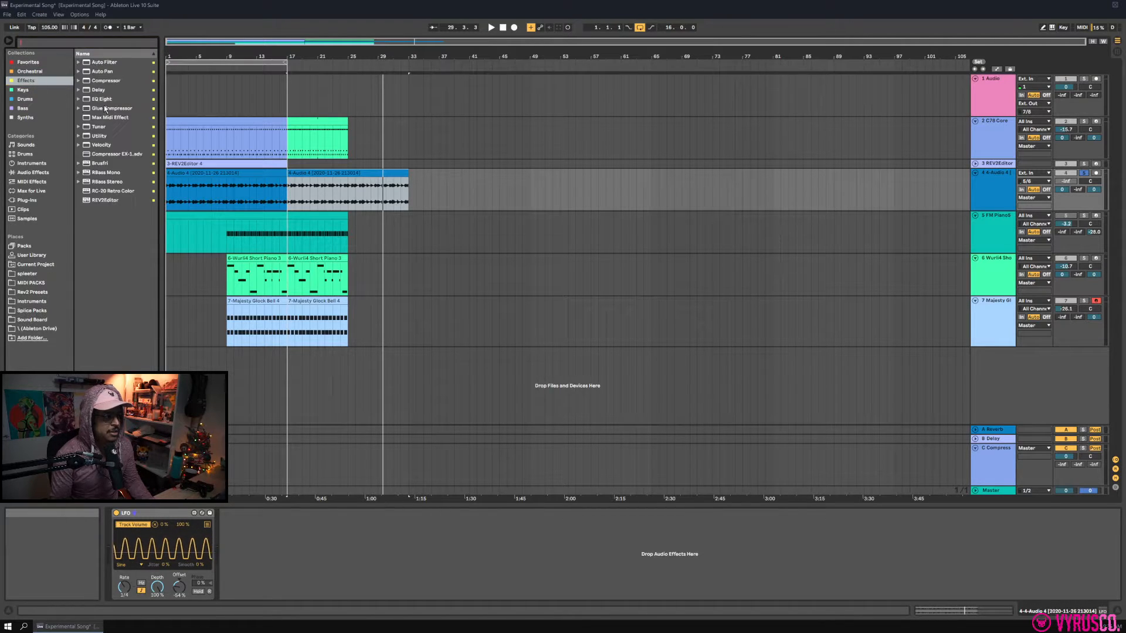
left_click_drag(105, 200, 338, 458)
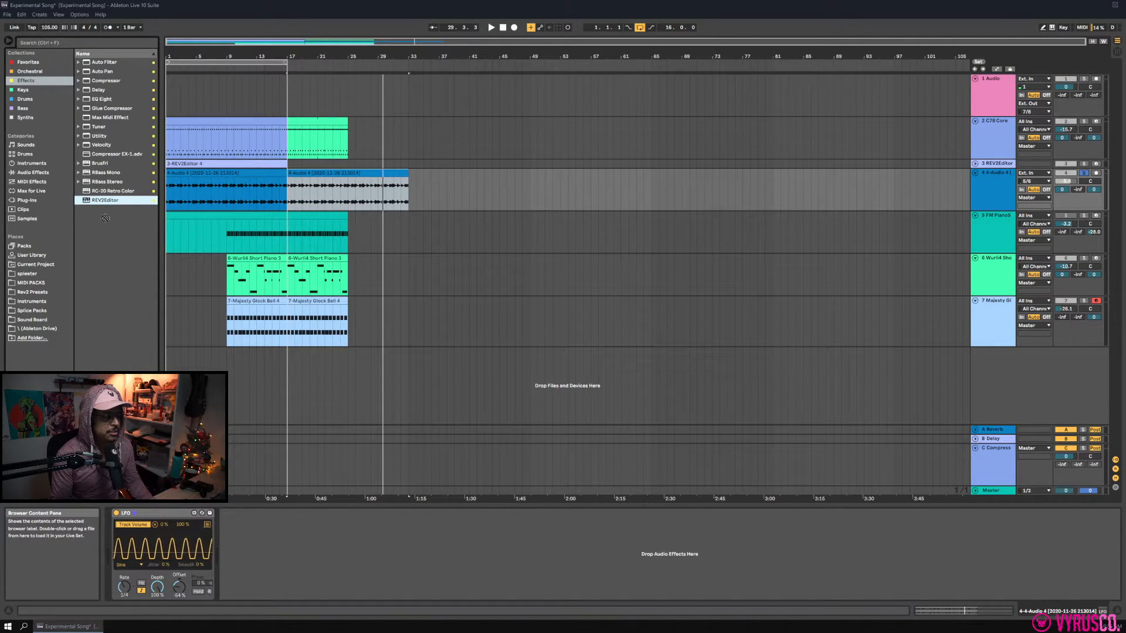
key("Up")
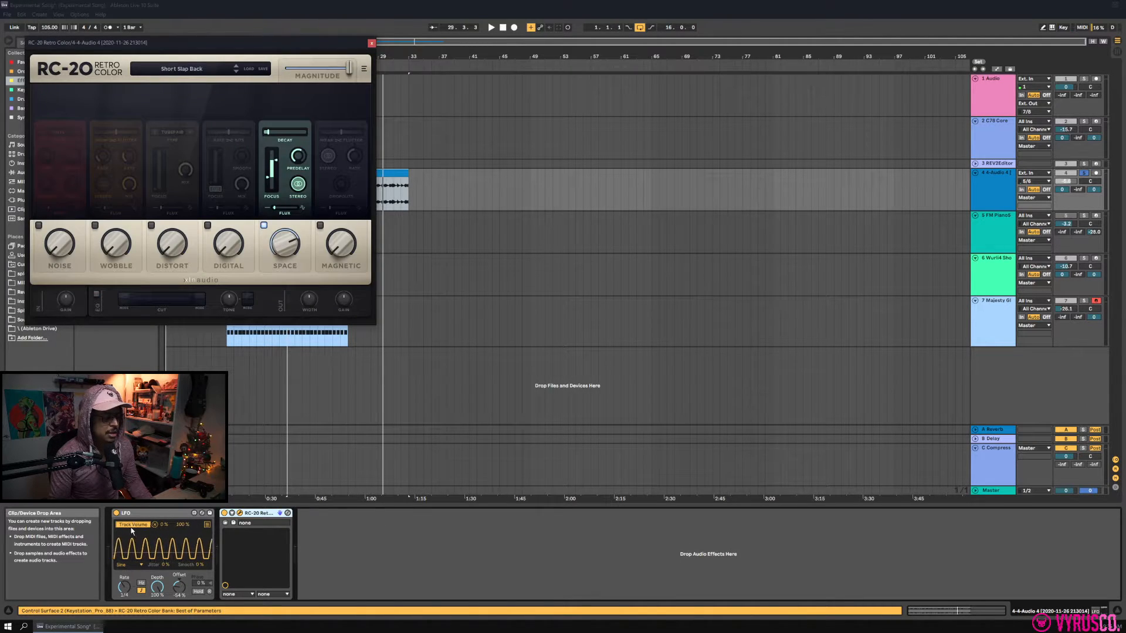
left_click(232, 513)
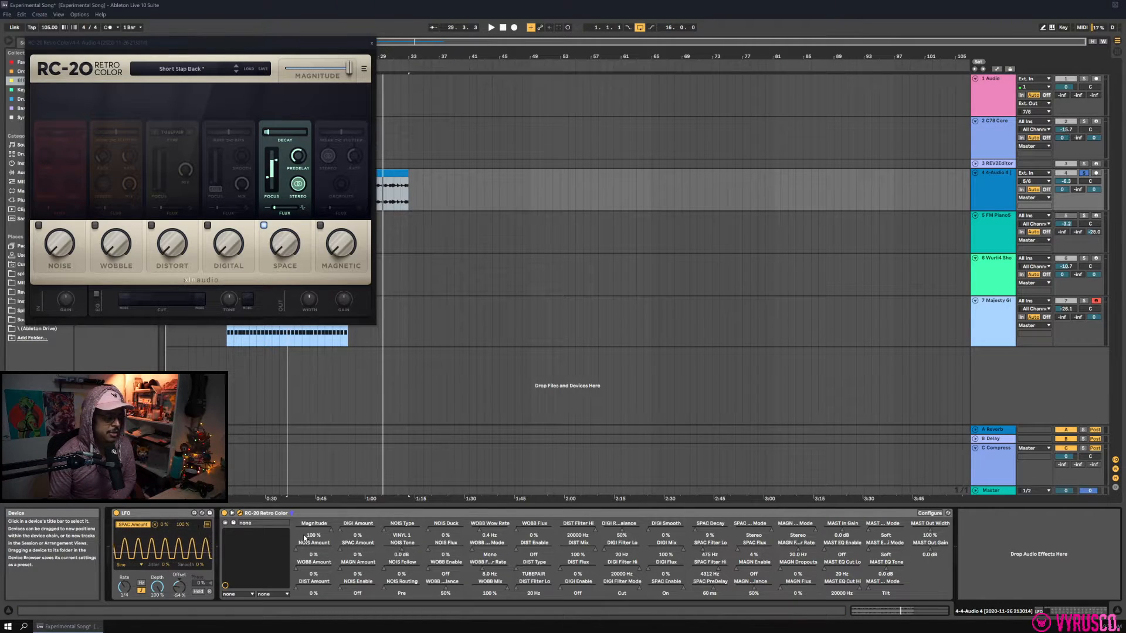
During playback, widen the Space module's Focus range in RC-20, raise Decay to about 48% and set the output Width to 157%.
key("space")
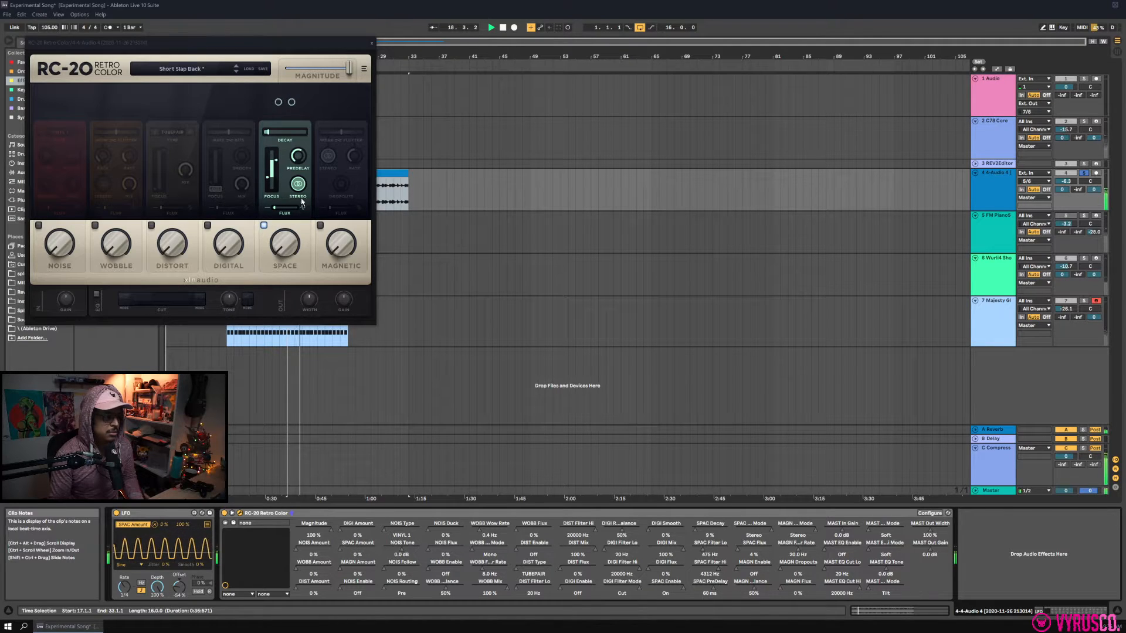
left_click_drag(271, 176, 266, 203)
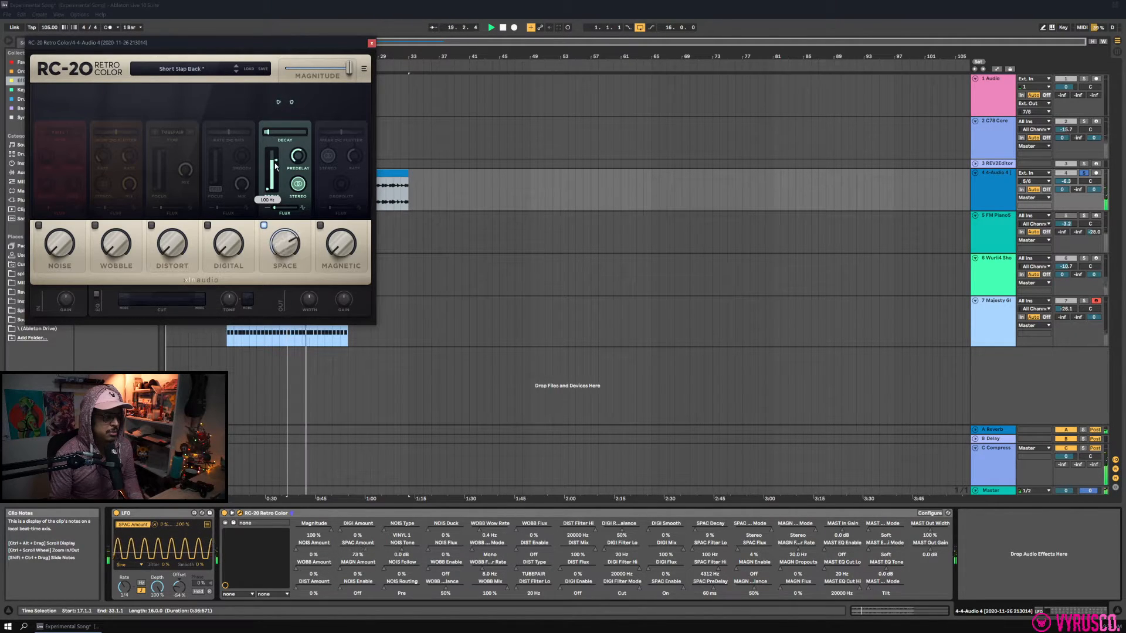
left_click_drag(269, 131, 289, 136)
left_click_drag(288, 135, 285, 135)
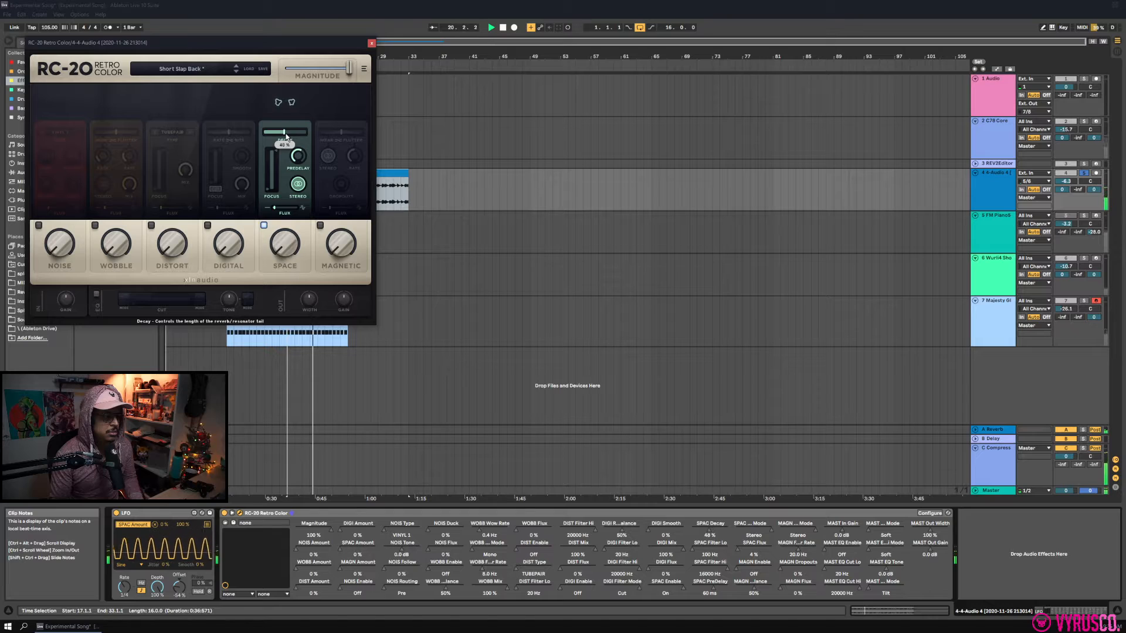
left_click_drag(308, 302, 308, 248)
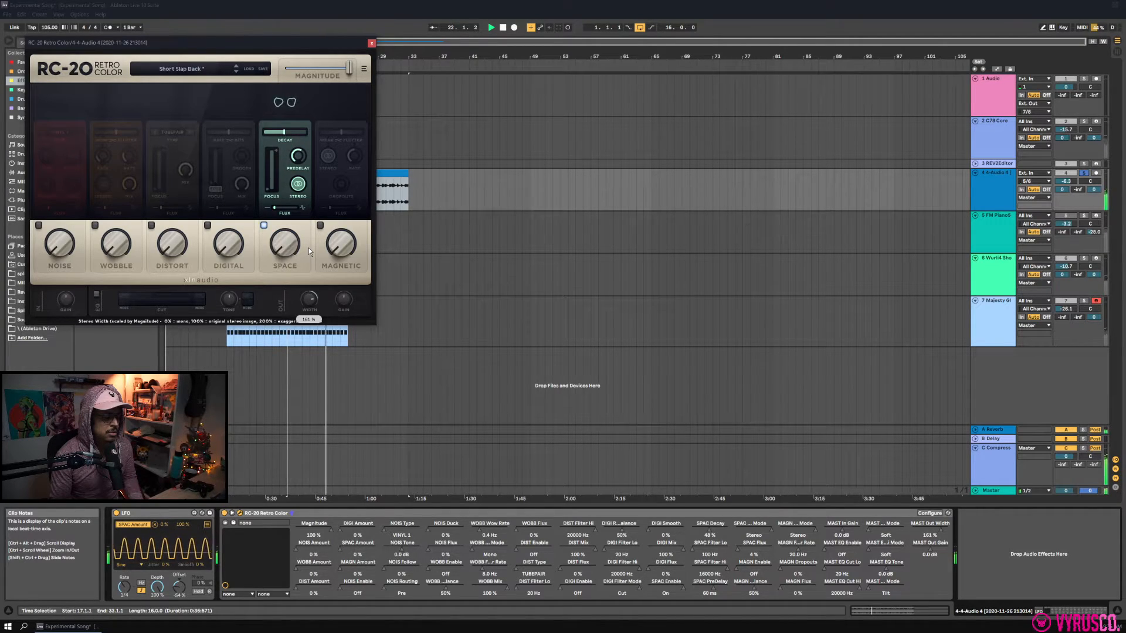
left_click_drag(309, 248, 307, 250)
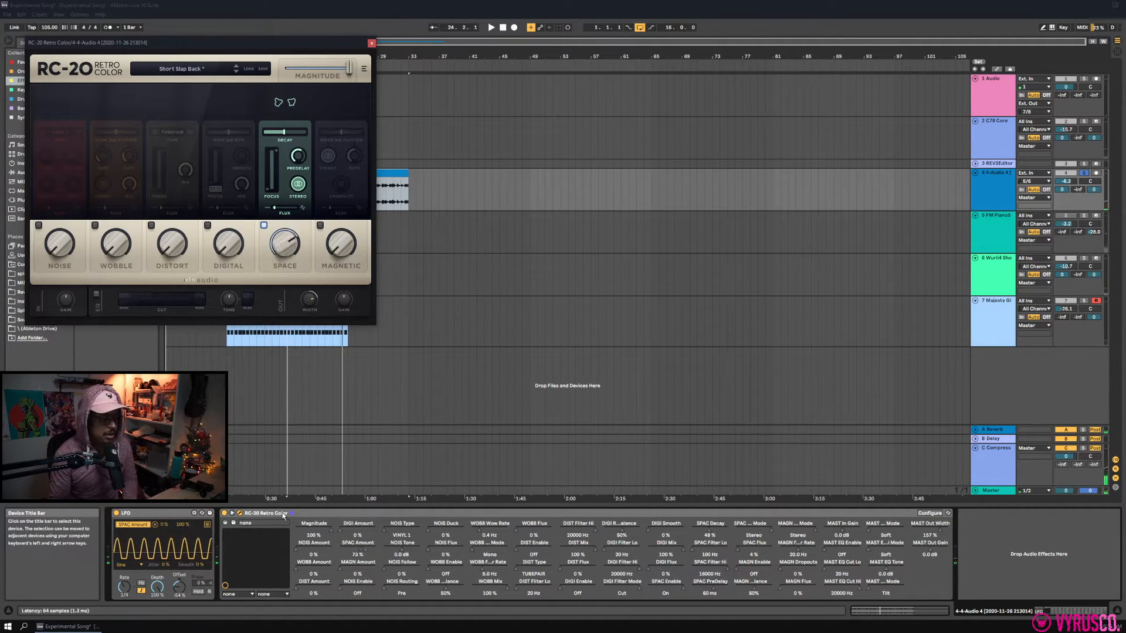
Delete RC-20 Retro Color from the 4-Audio 4 track, map the LFO to the track volume again and audition the clip.
left_click(261, 513)
key("Delete")
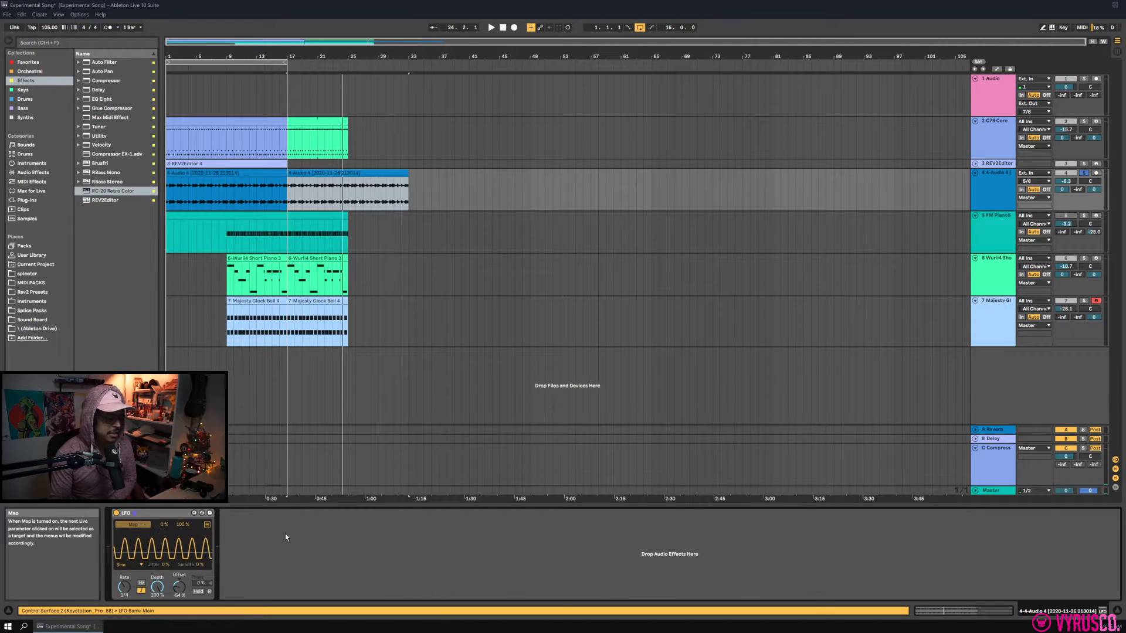
left_click(1066, 181)
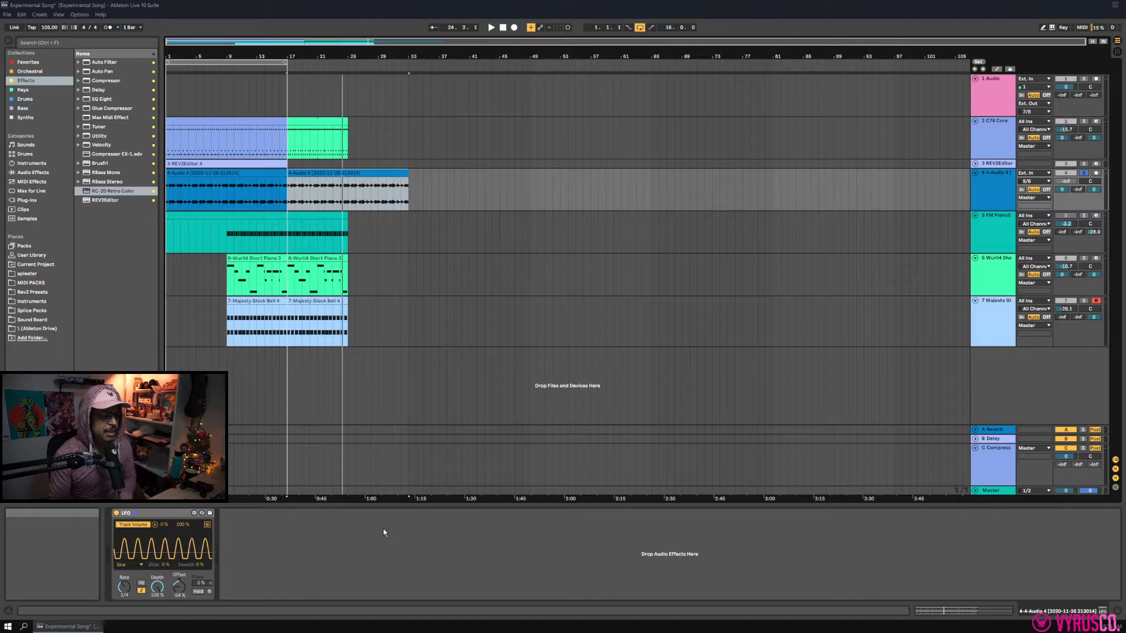
key("space")
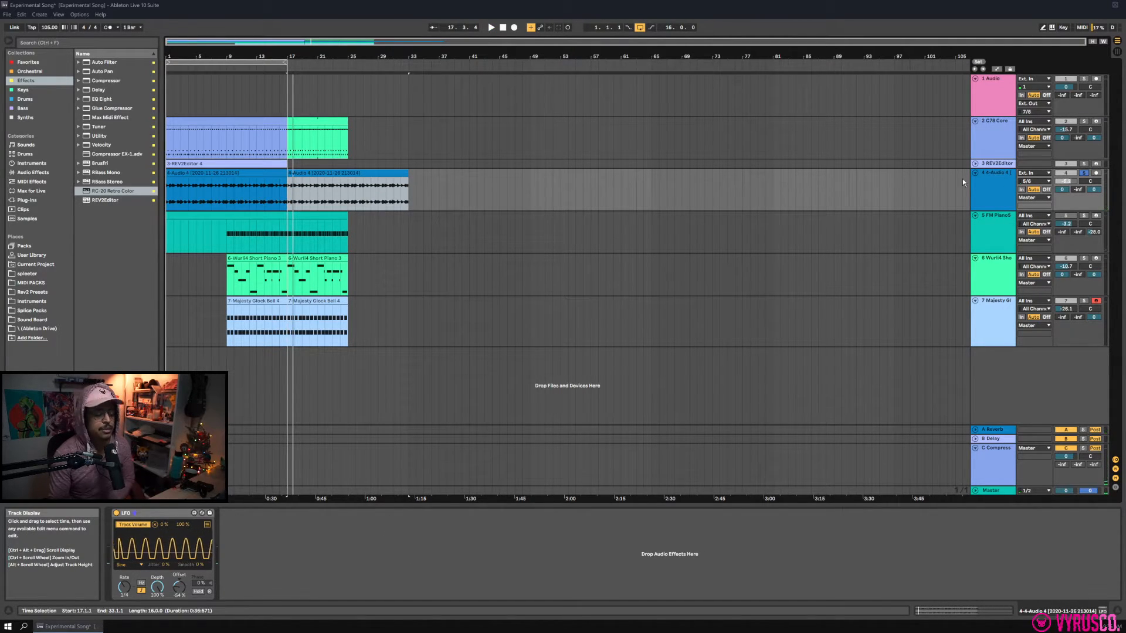
Release the solo on the 4-Audio 4 track, play the full mix briefly and solo the C78 Core drum track.
left_click(1083, 174)
key("space")
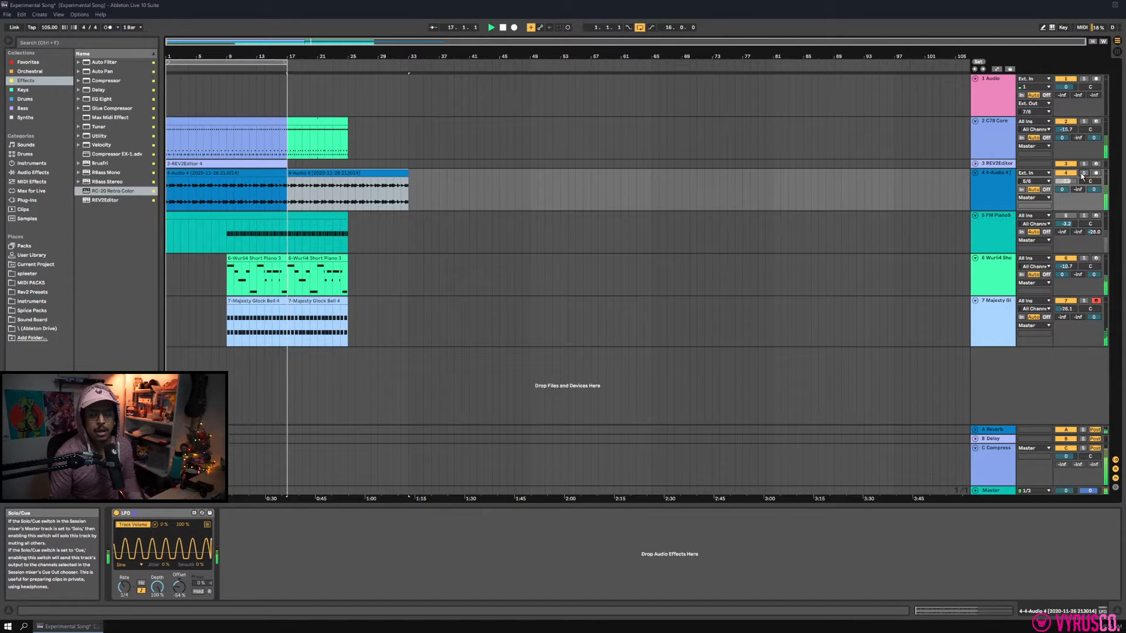
key("space")
left_click(1068, 173)
left_click(1084, 107)
left_click(1084, 121)
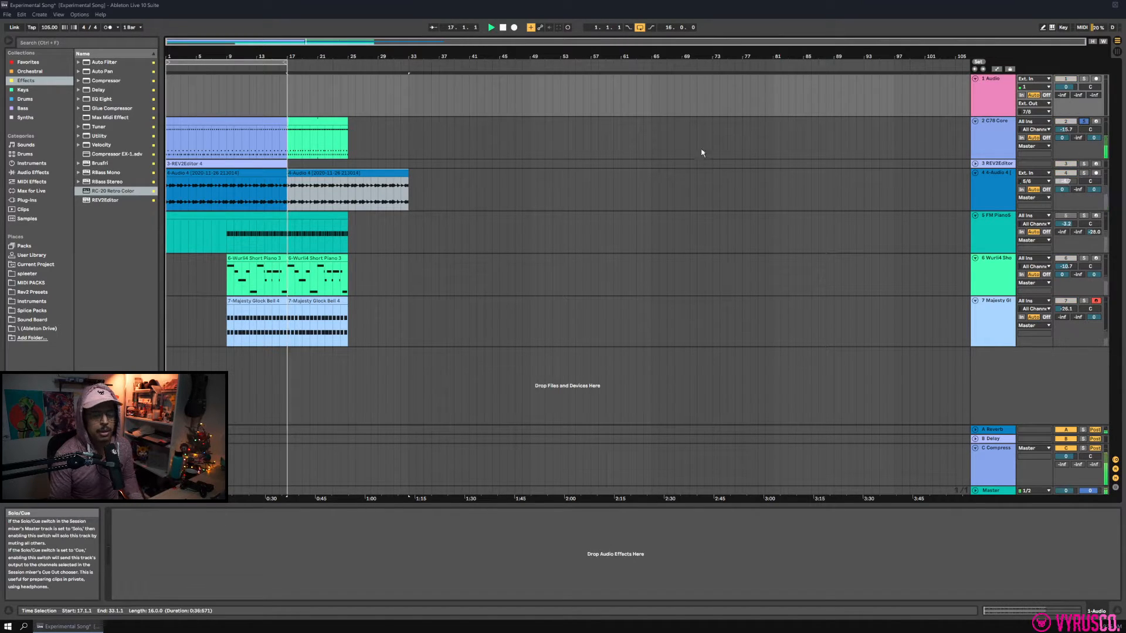
Audition the soloed drums and open the C78 Core clip starting at bar 17 in the MIDI note editor.
key("space")
left_click(432, 146)
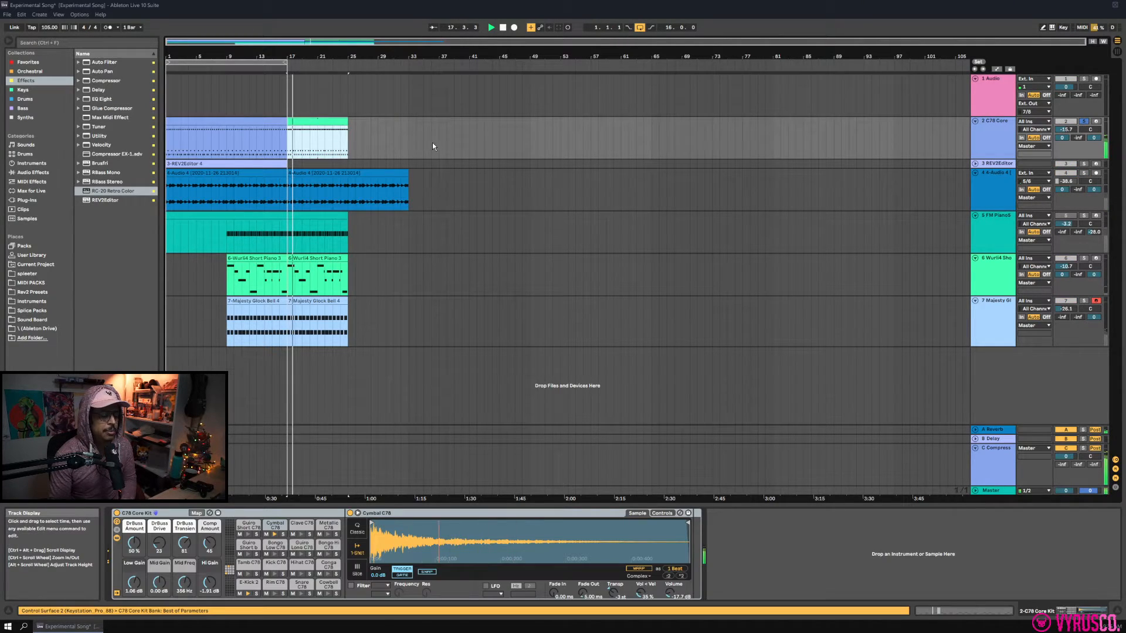
double_click(320, 122)
key("space")
Examine the drum clip's rhythm against the bar grid, picking out Cymbal C78 notes such as the last one and the one at 2.3.3.
left_click(694, 315)
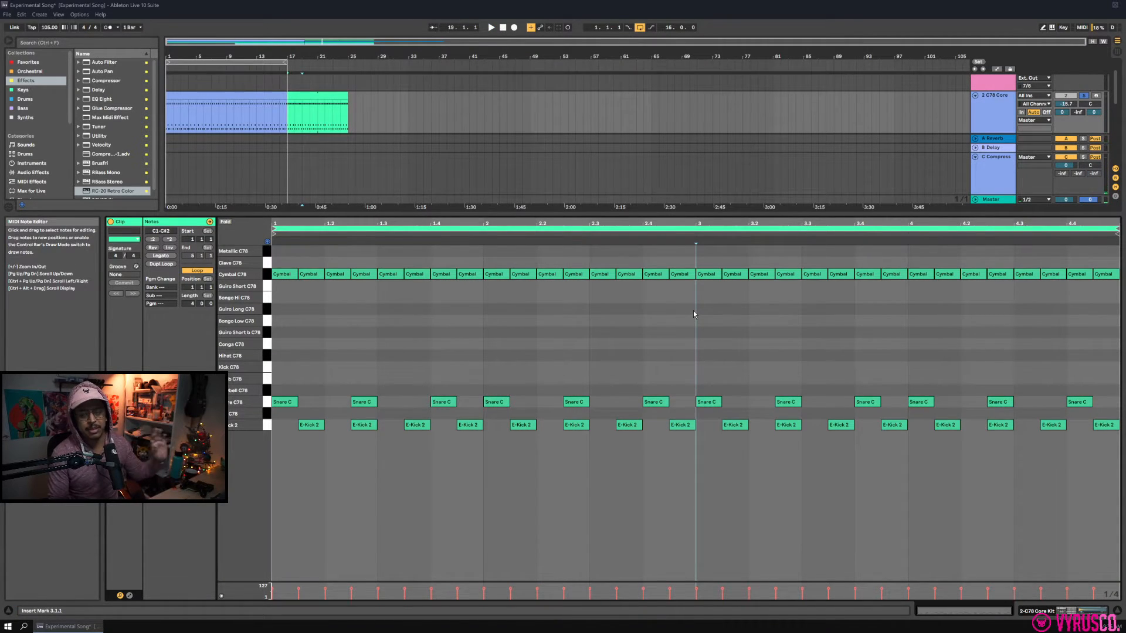
left_click(645, 303)
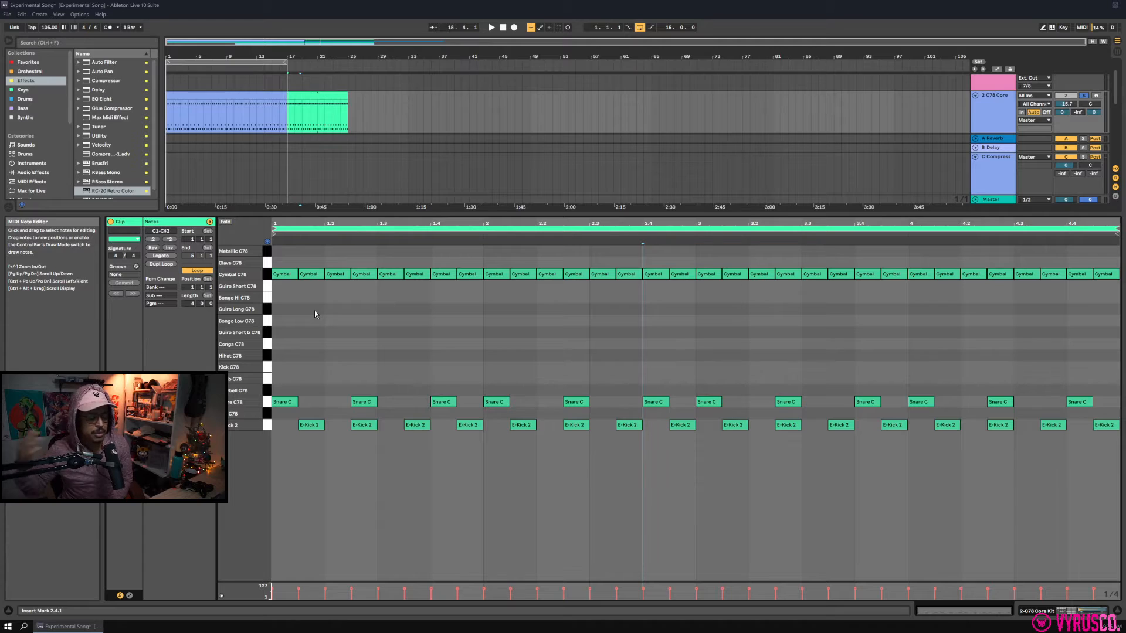
left_click(437, 311)
left_click(469, 299)
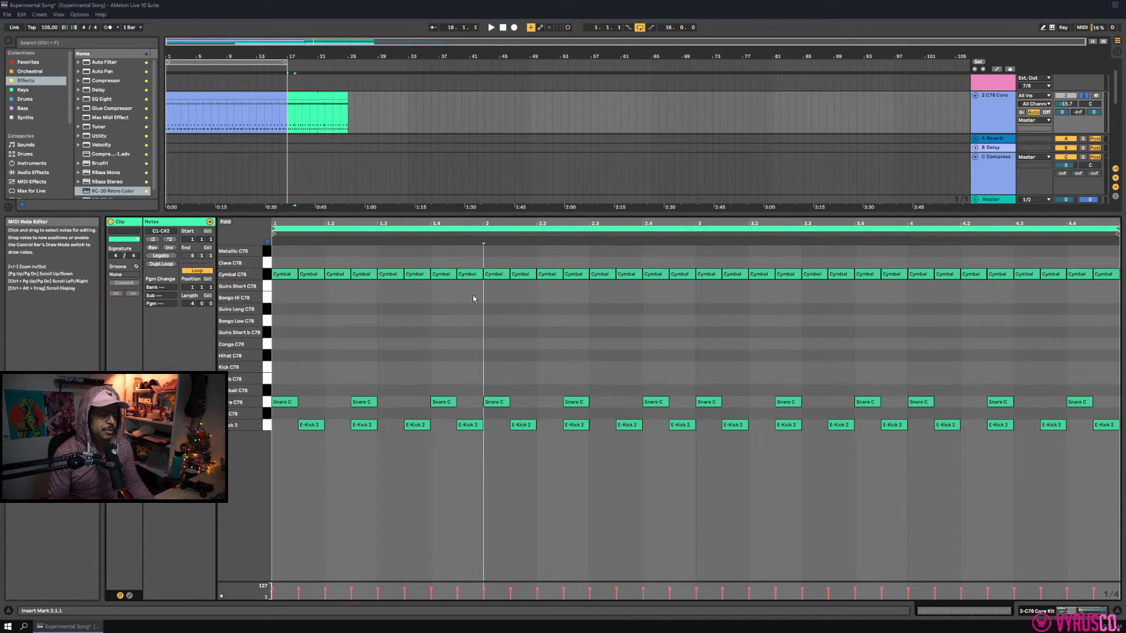
left_click(1106, 274)
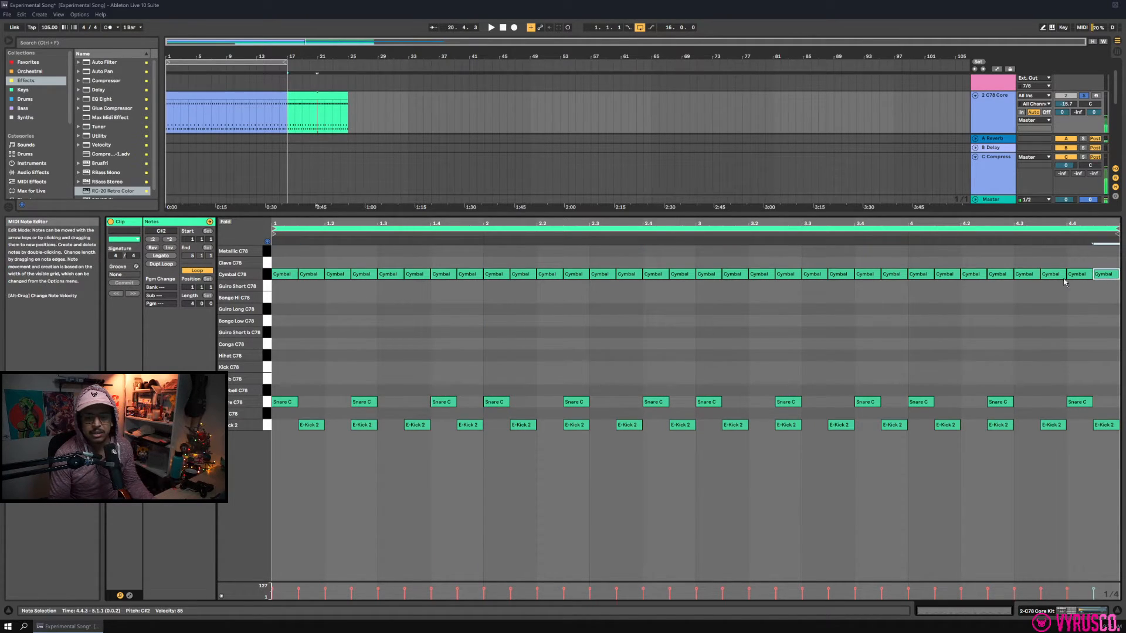
left_click(656, 274)
left_click(601, 274)
left_click(628, 274)
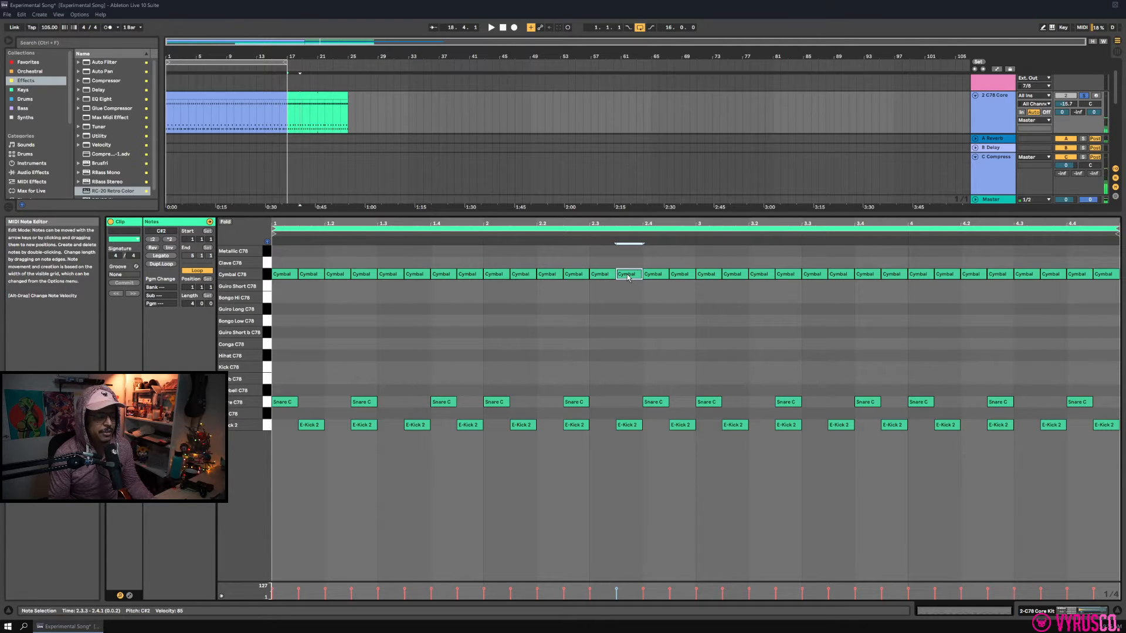
key("b")
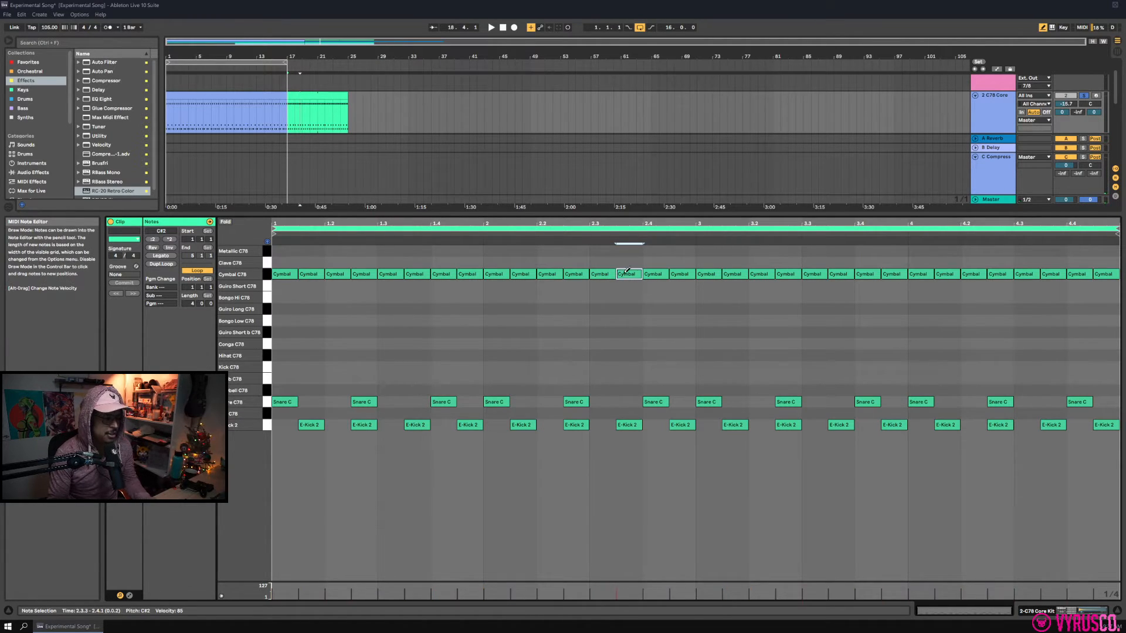
right_click(713, 301)
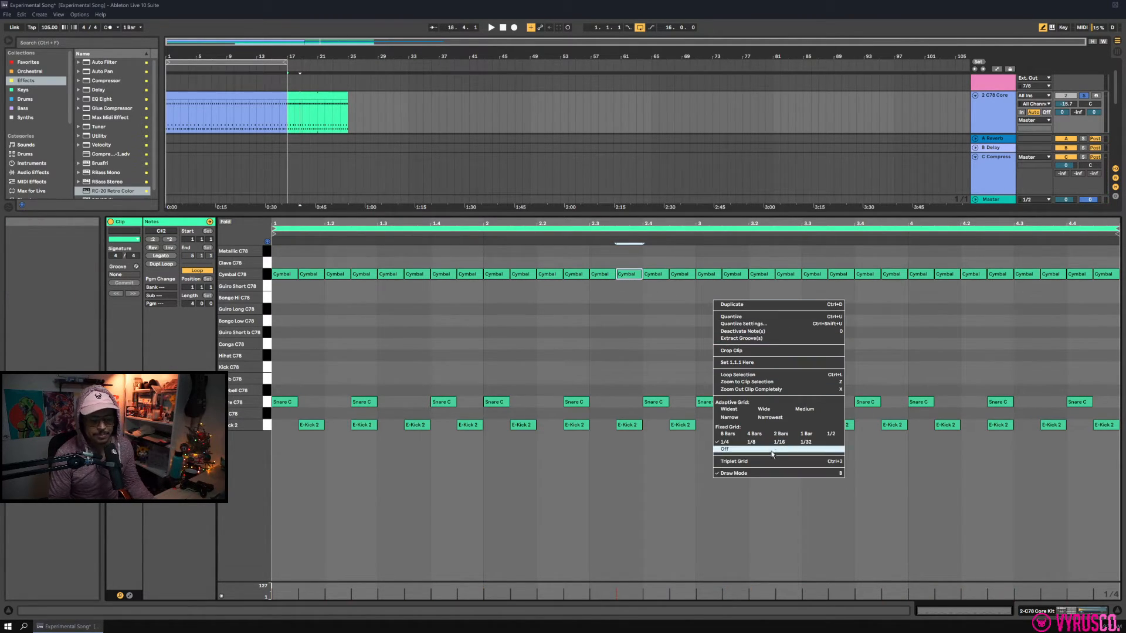
left_click(326, 296)
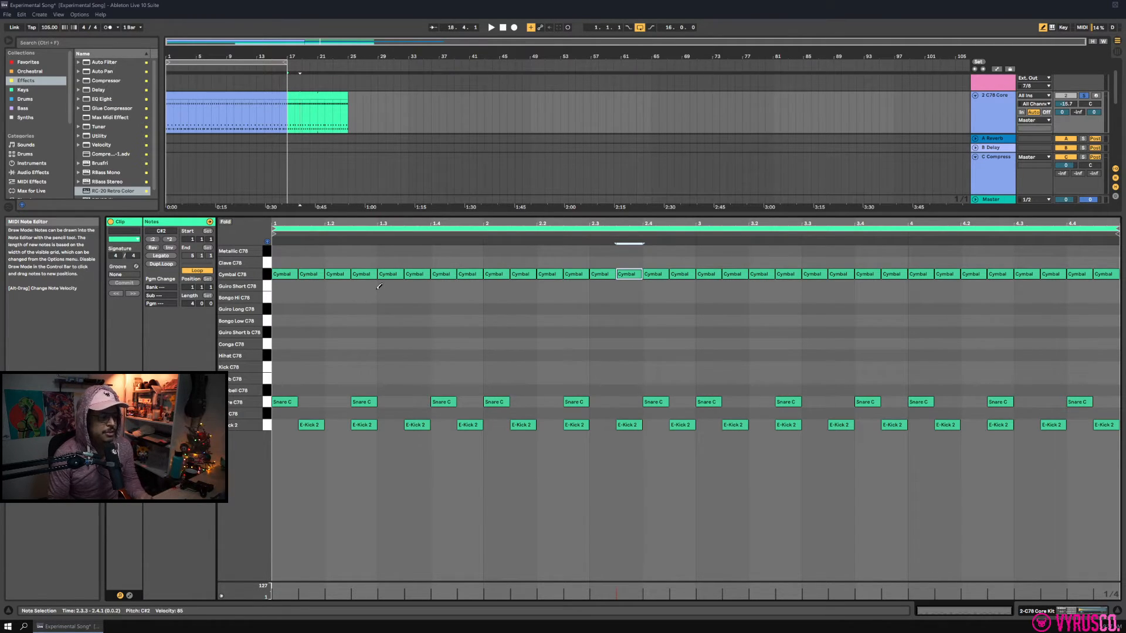
Create an empty two-bar MIDI clip at bar 26 on the C78 Core track, with loop length 4 bars and end marker at bar 3.
double_click(360, 109)
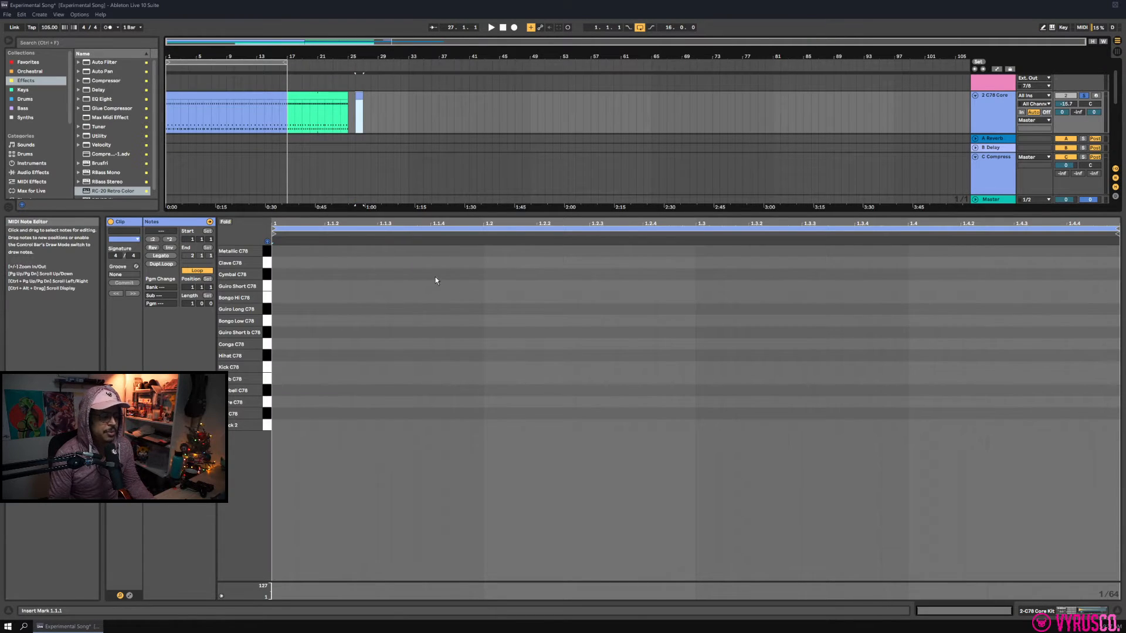
left_click_drag(192, 304, 191, 281)
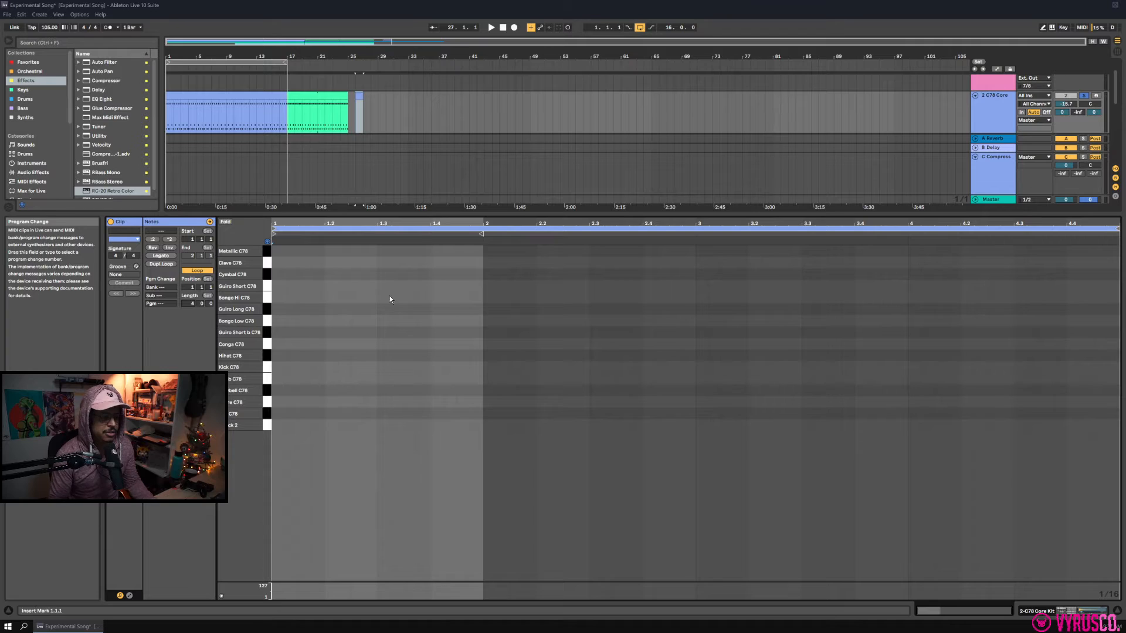
left_click_drag(481, 233, 694, 234)
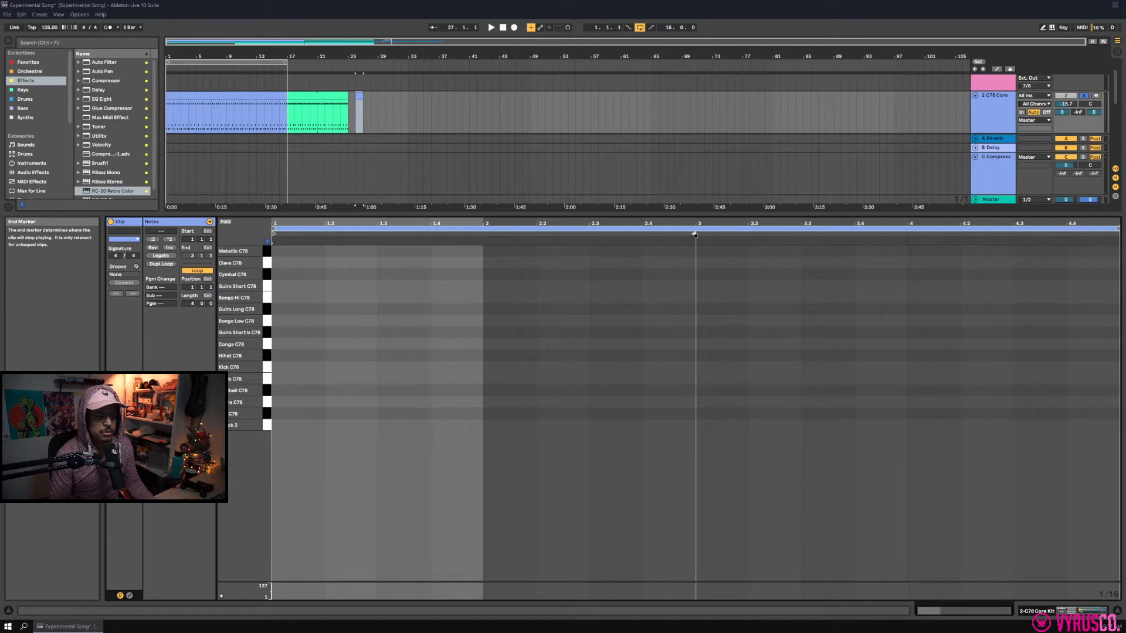
left_click(682, 285)
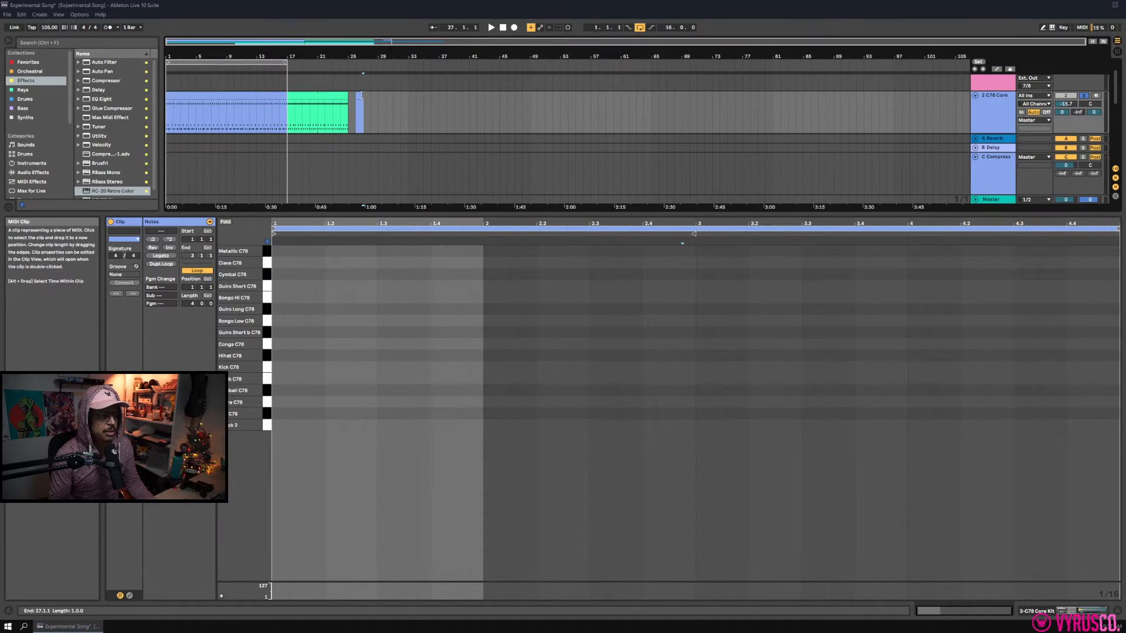
left_click_drag(363, 95, 378, 95)
left_click(364, 264)
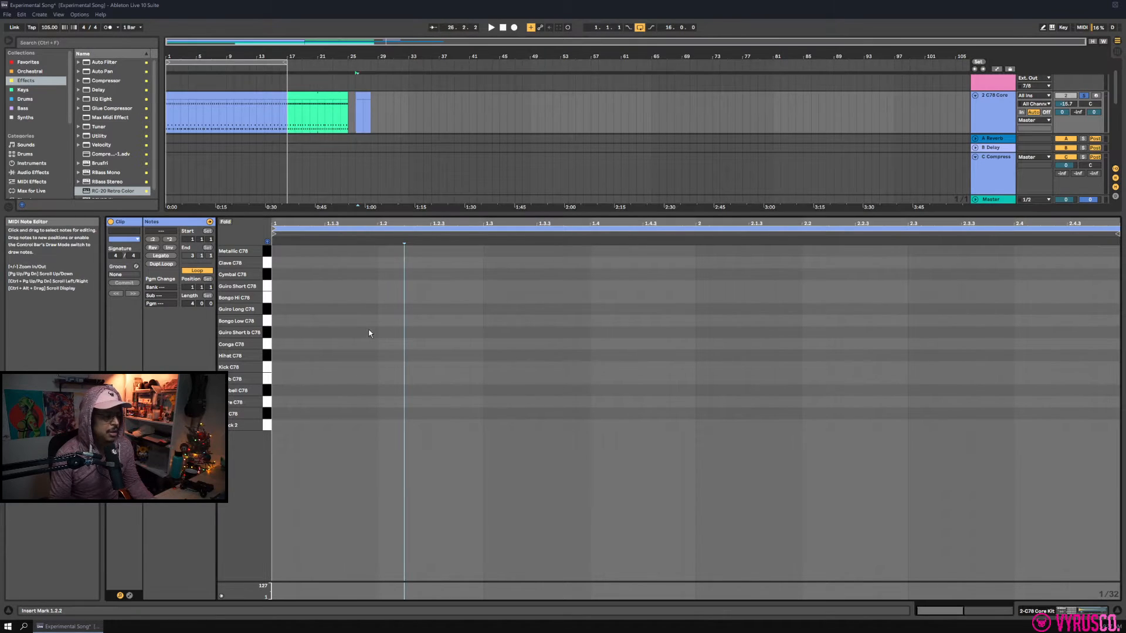
Preview several C78 Core kit sounds, including Guiro Short, Snare C78 and E-Kick 2, from the note editor's keys.
left_click(266, 254)
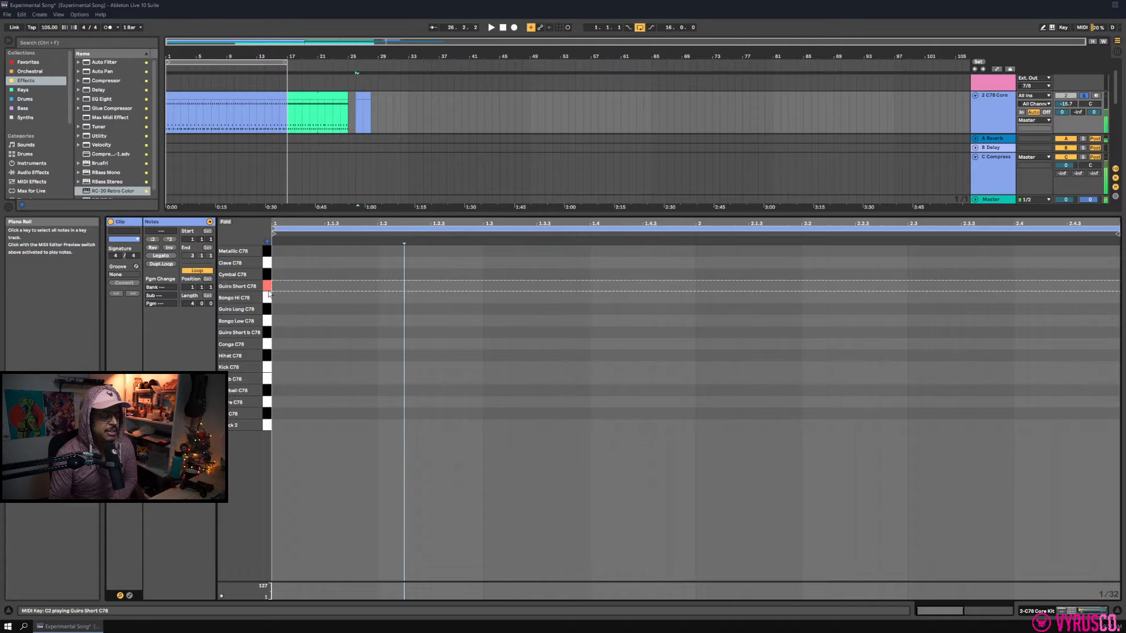
left_click(268, 333)
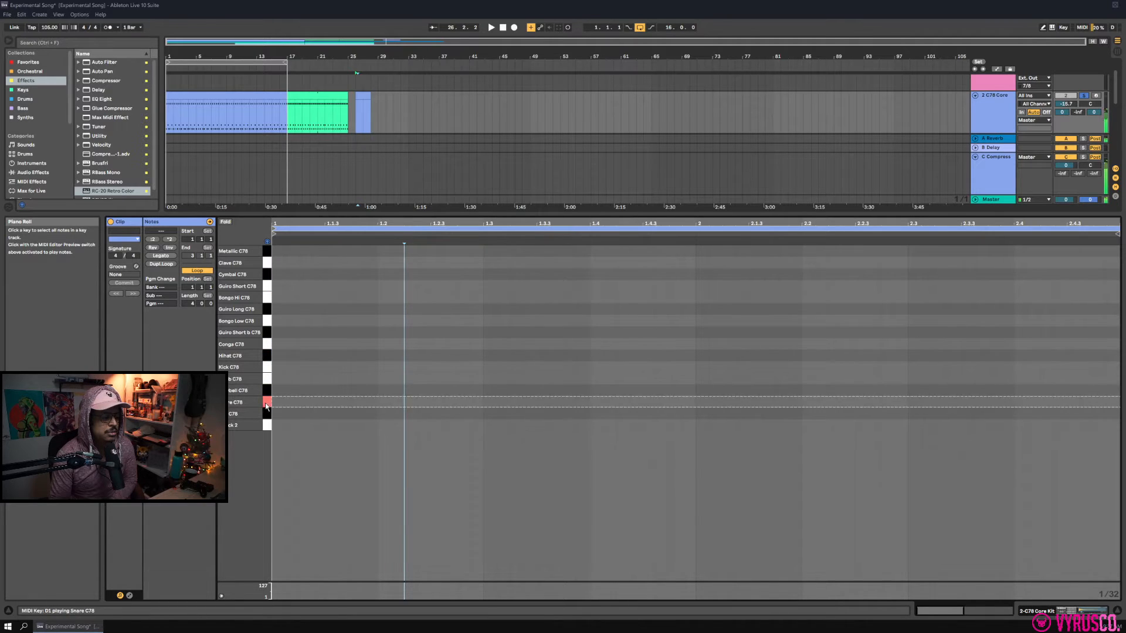
left_click(266, 425)
left_click(266, 379)
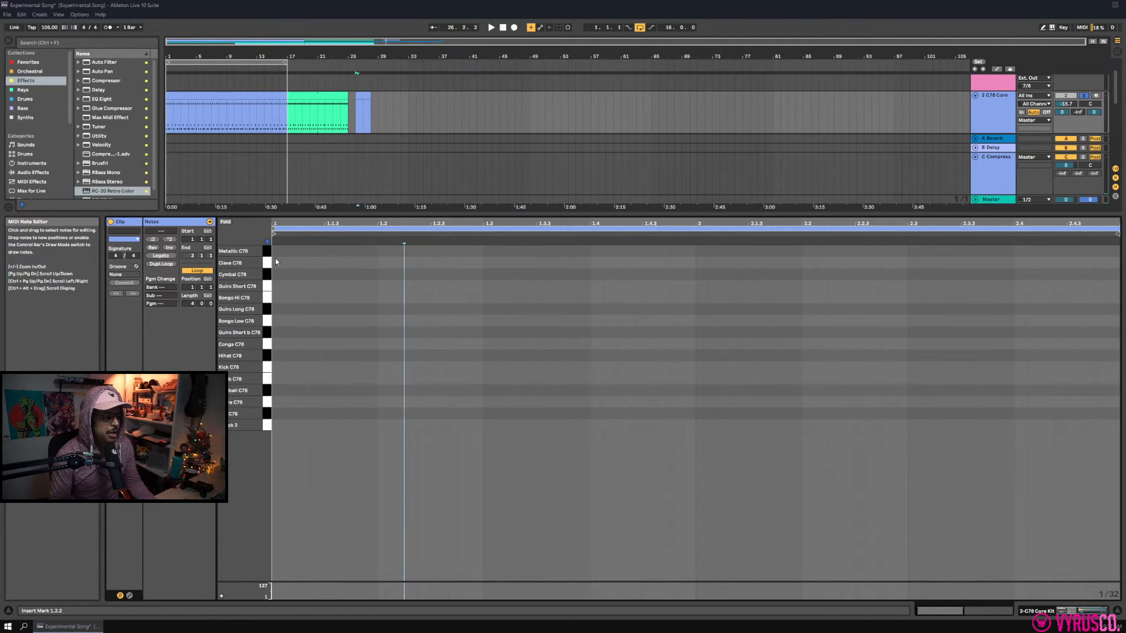
Set the note grid to 1/4 and draw eight consecutive Cymbal C78 notes across the clip's first two bars.
key("b")
left_click(268, 274)
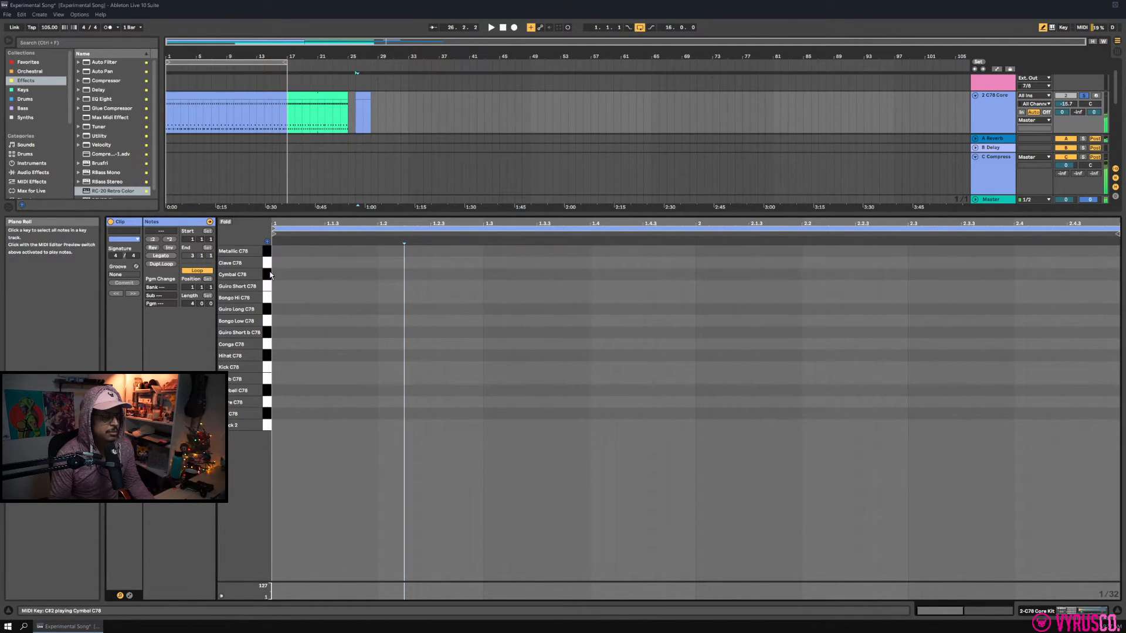
right_click(382, 270)
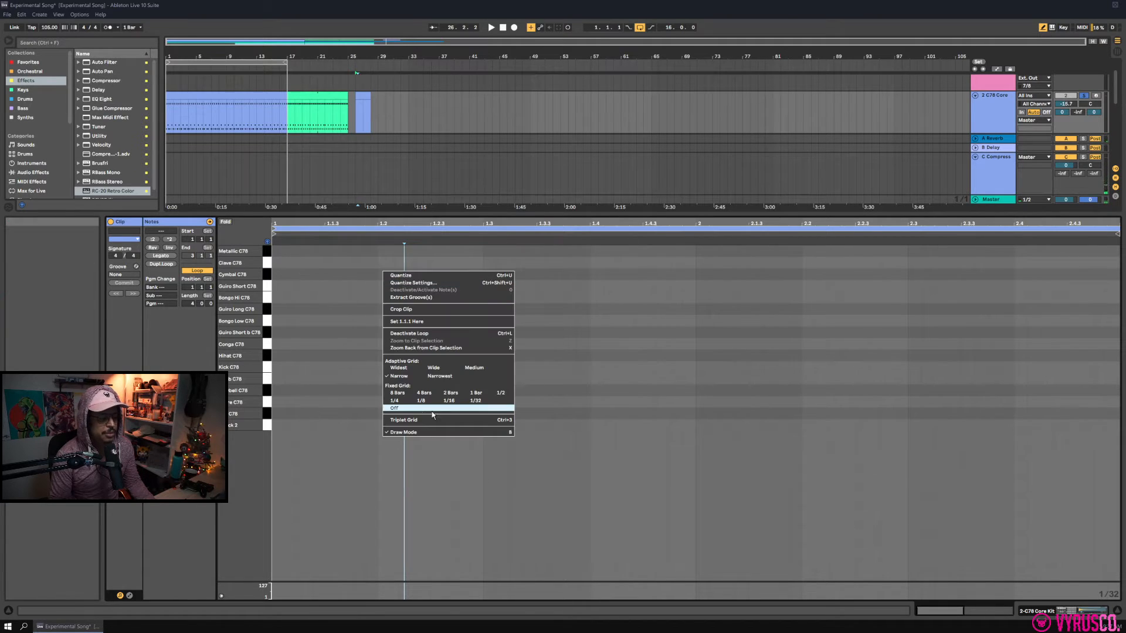
left_click(404, 402)
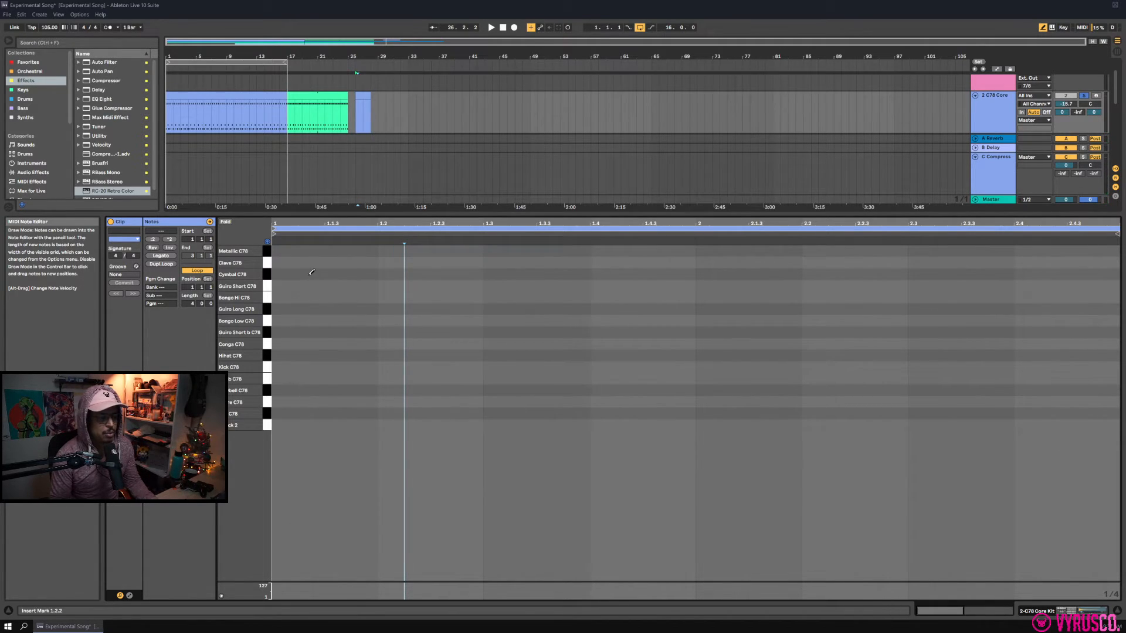
key("minus")
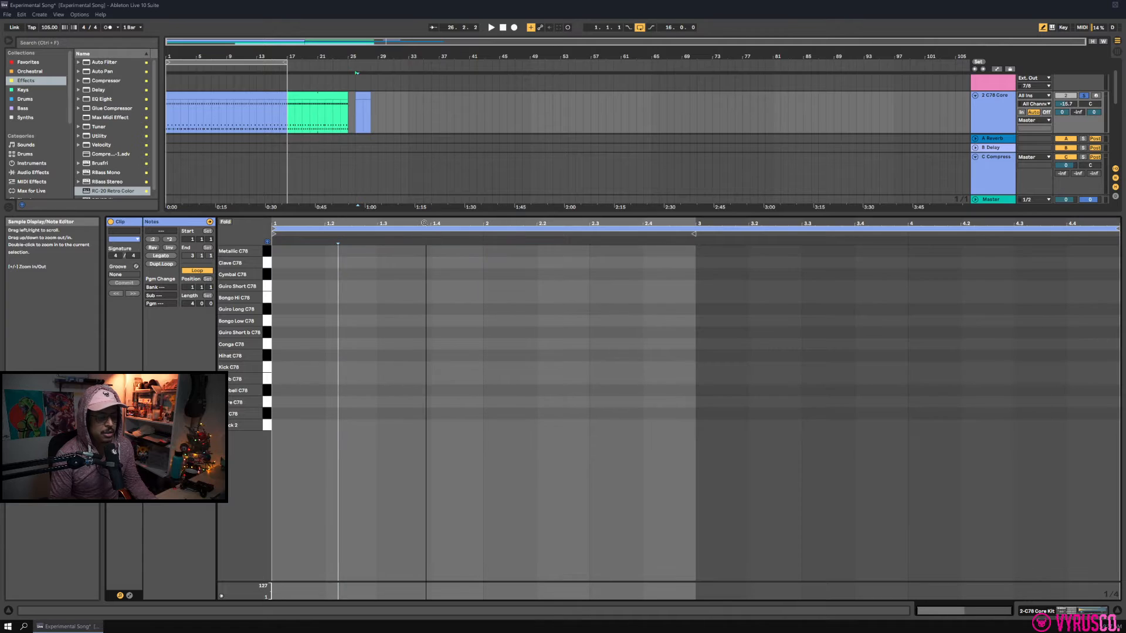
mouse_move(298, 274)
left_mouse_down()
mouse_move(598, 274)
mouse_move(671, 287)
left_mouse_up()
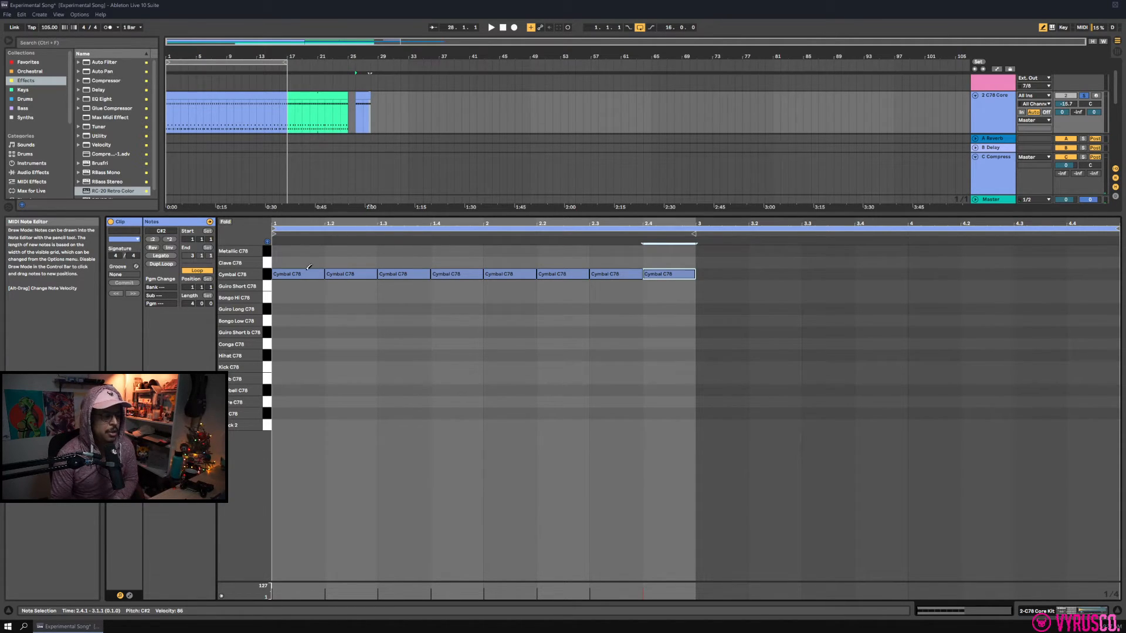
mouse_move(309, 267)
left_mouse_down()
mouse_move(669, 274)
mouse_move(317, 274)
mouse_move(619, 272)
left_mouse_up()
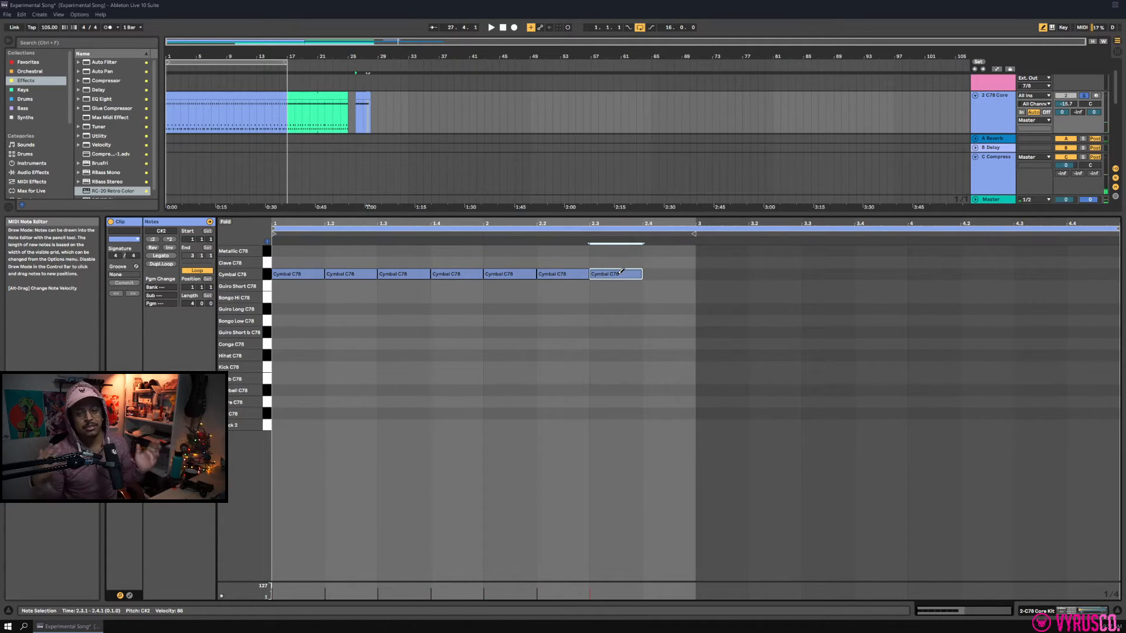
left_click(672, 274)
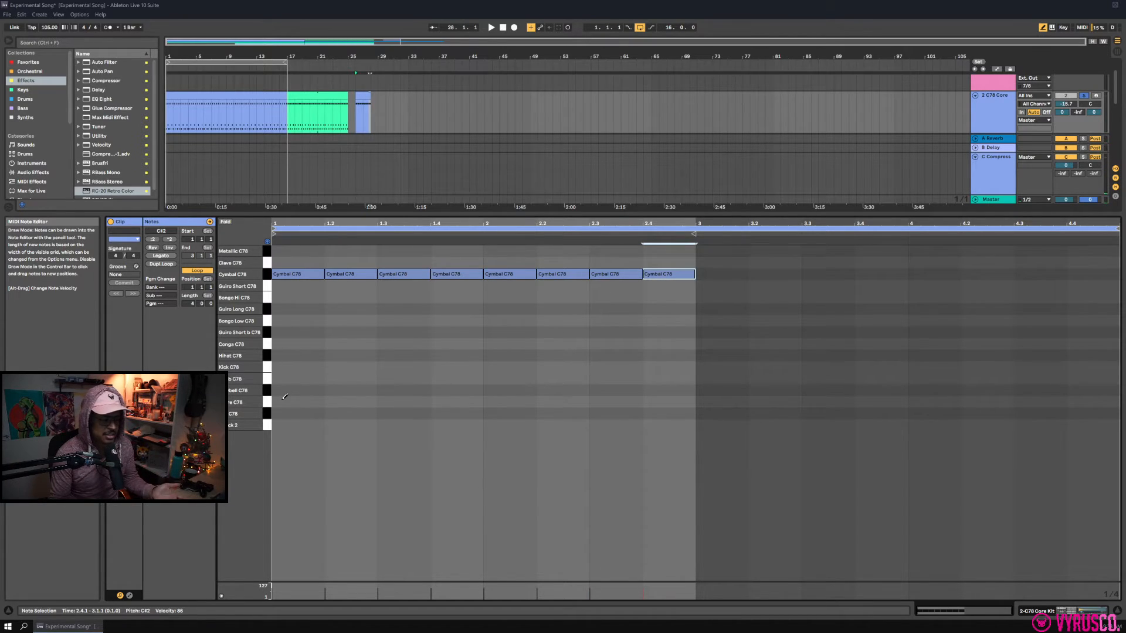
Draw three quarter-note Snare C78 hits on beats 1 to 3 and compress seven Cymbal C78 notes evenly into the first bar.
left_click_drag(284, 399, 405, 401)
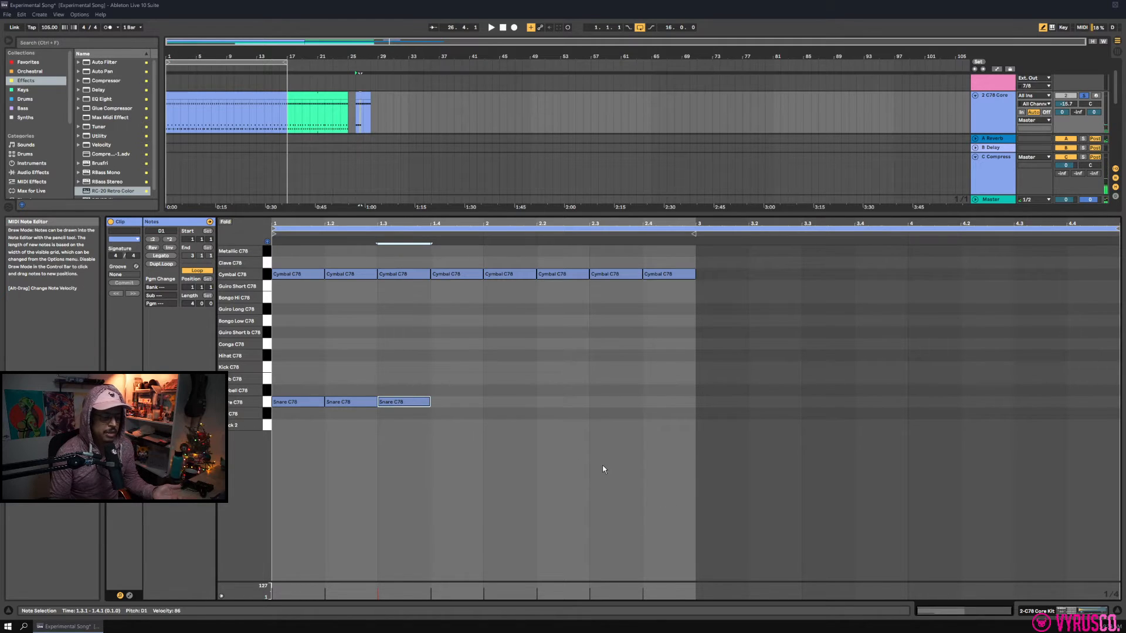
key("b")
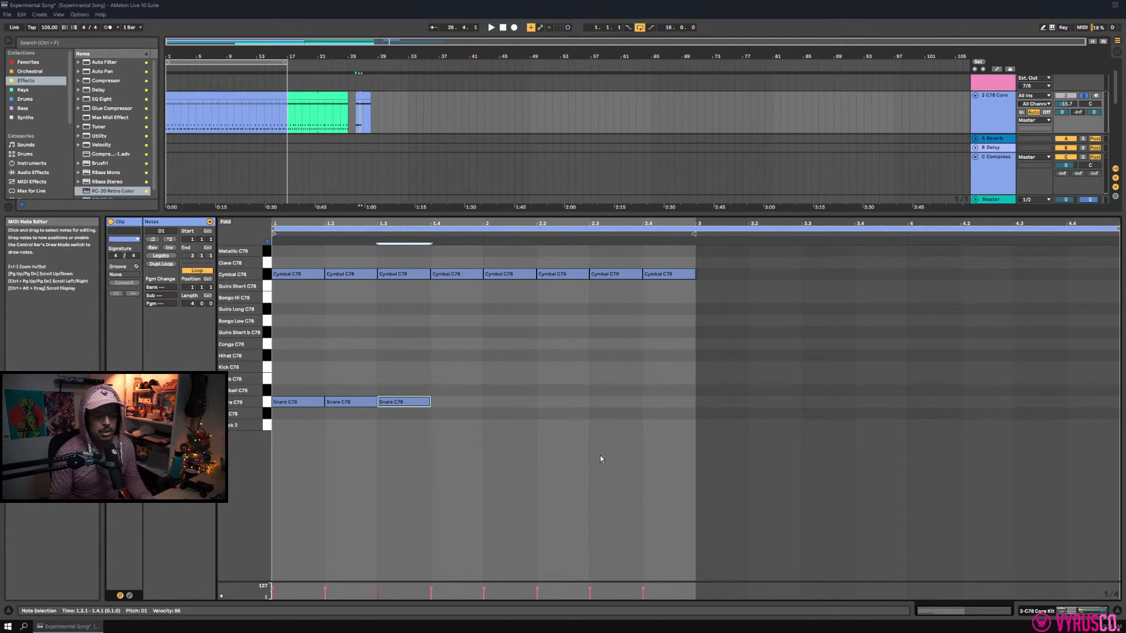
left_click_drag(697, 346, 276, 245)
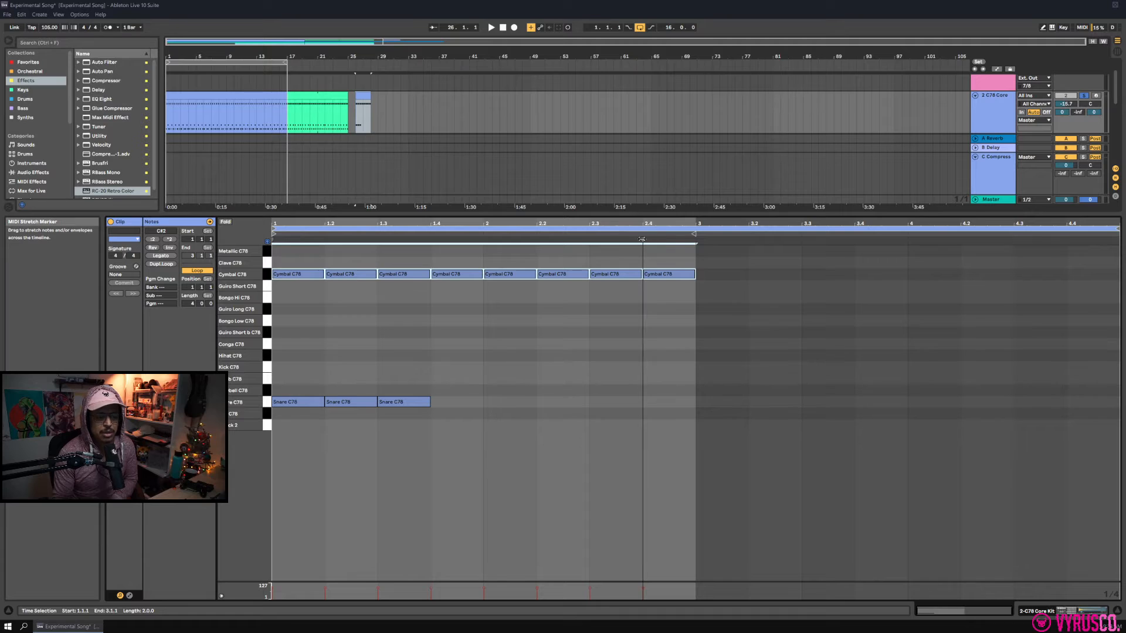
left_click_drag(644, 240, 483, 241)
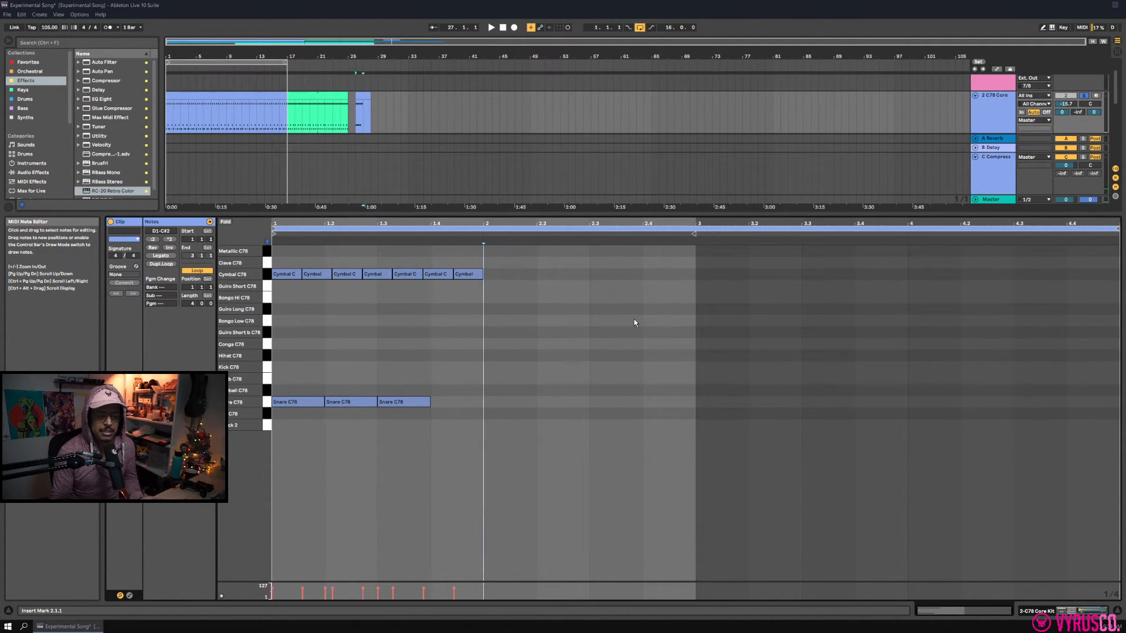
Move the clip's end marker to bar 2, audition the pattern and add a fourth Snare C78 note at 1.4.
left_click_drag(693, 234, 493, 258)
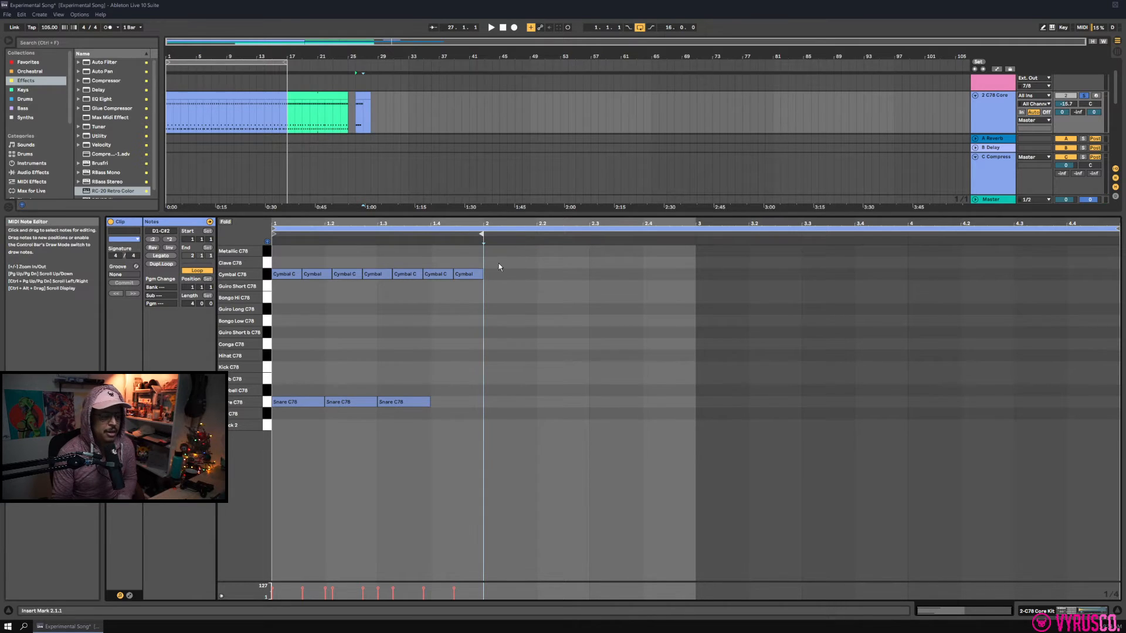
key("space")
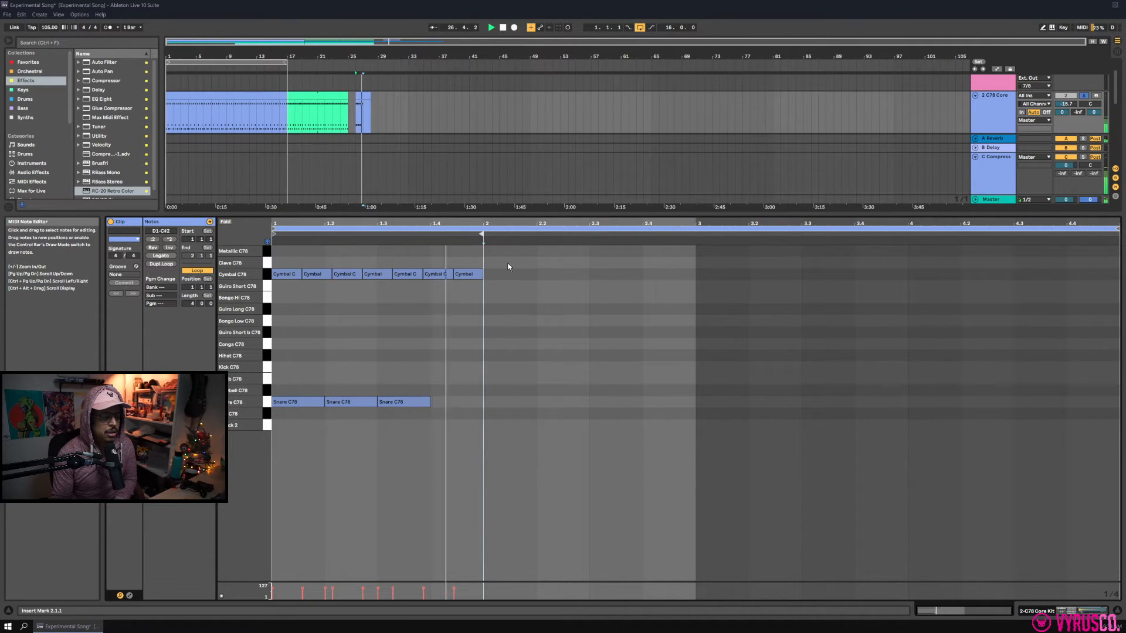
double_click(458, 402)
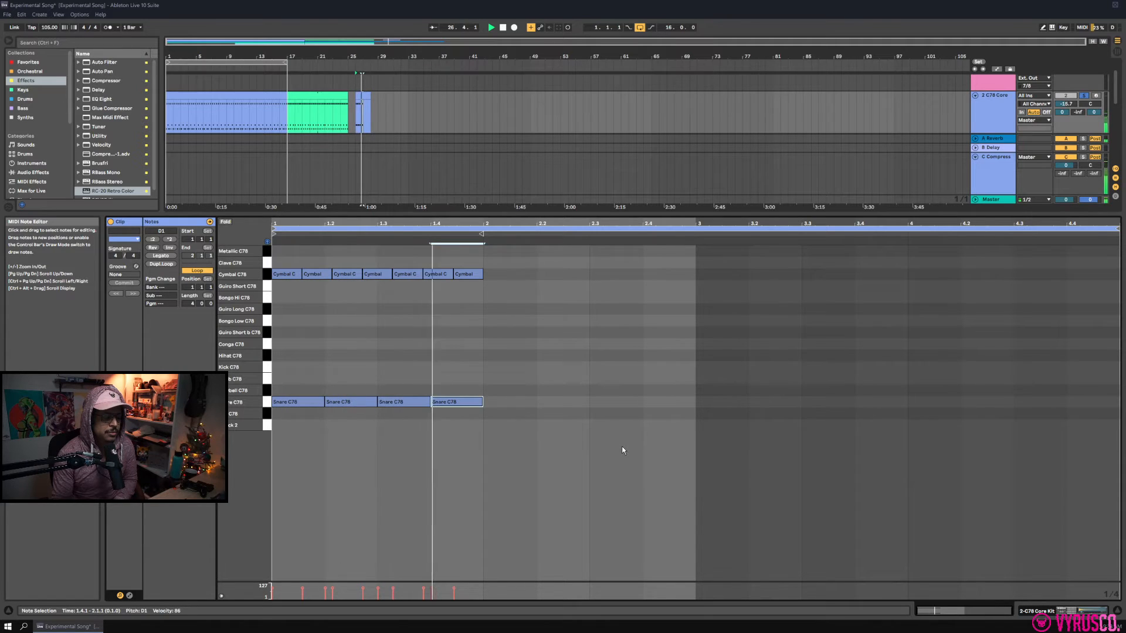
left_click(488, 418)
key("space")
Move the four Snare C78 notes down to the E-Kick 2 row and play the pattern.
left_click_drag(457, 411, 289, 415)
key("space")
key("Down")
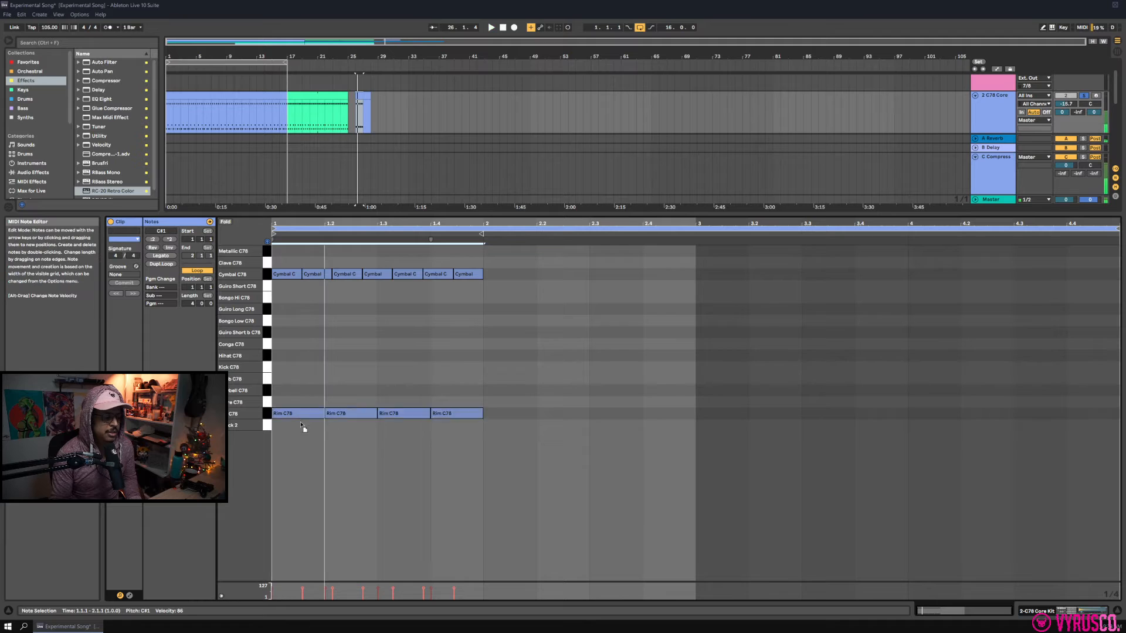
Duplicate all the first bar's Cymbal C78 and E-Kick 2 notes into the second bar.
left_click(493, 446)
key("ctrl+a")
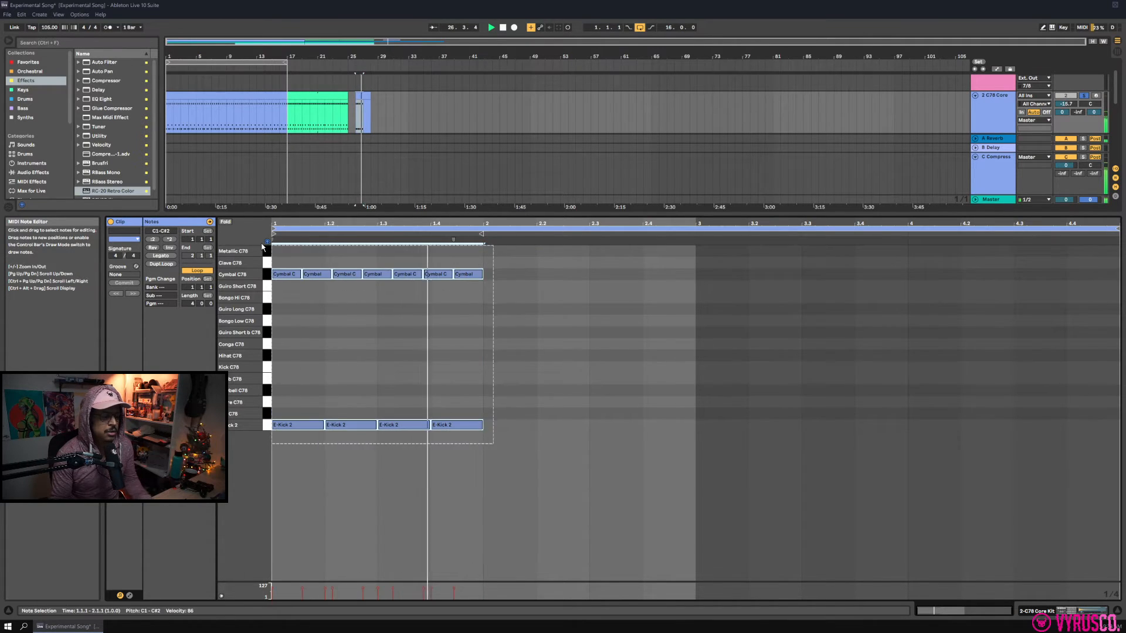
key("ctrl+d")
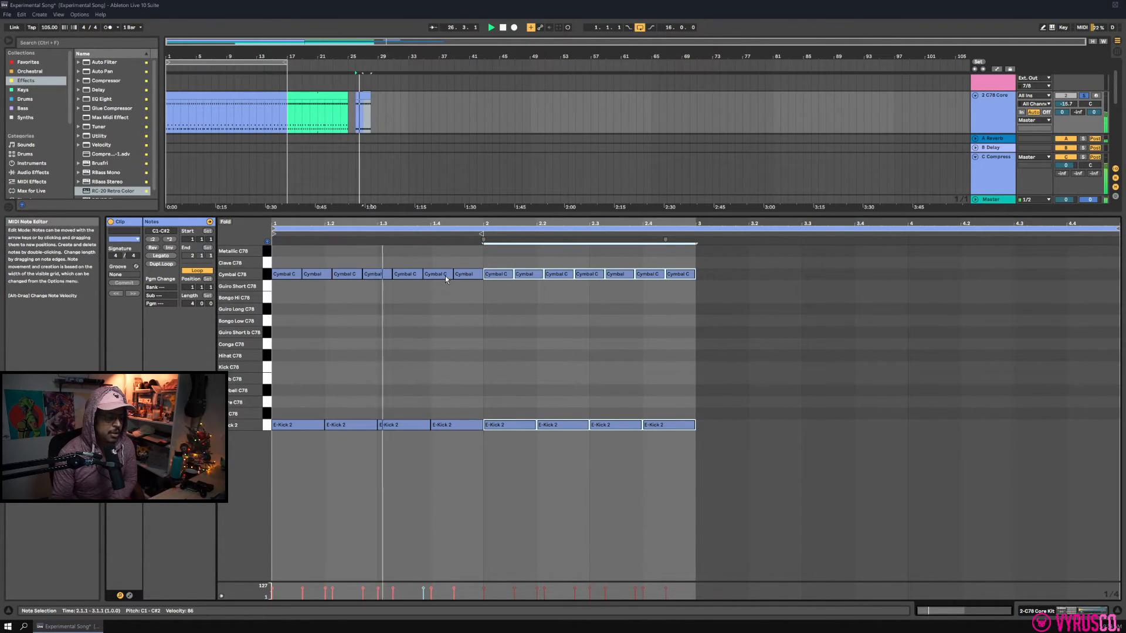
left_click(449, 229)
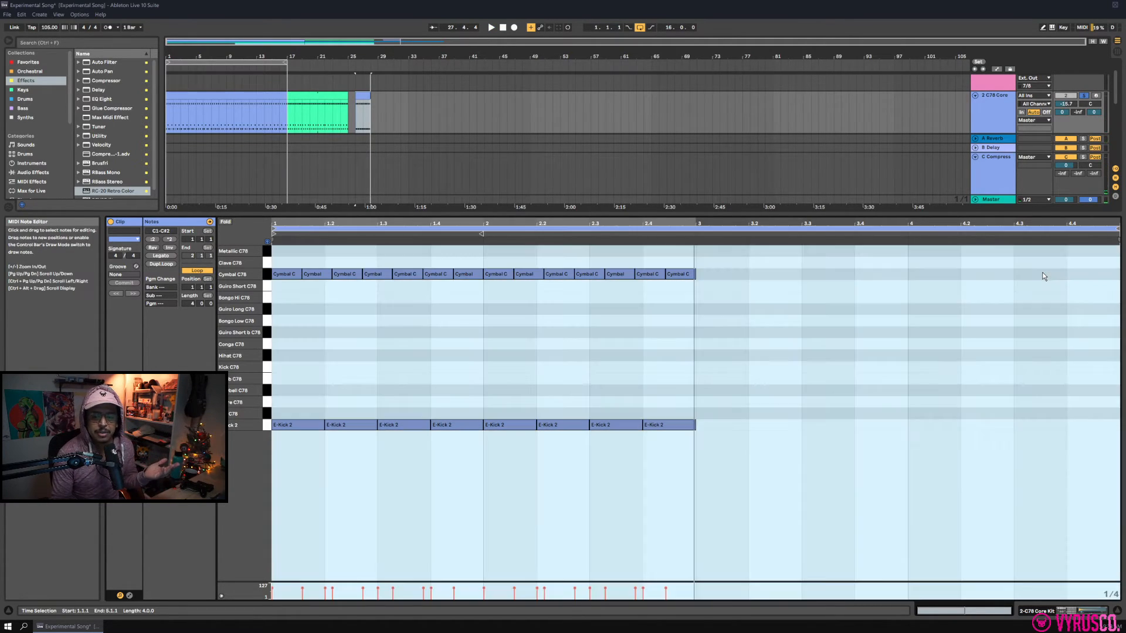
left_click(1042, 274)
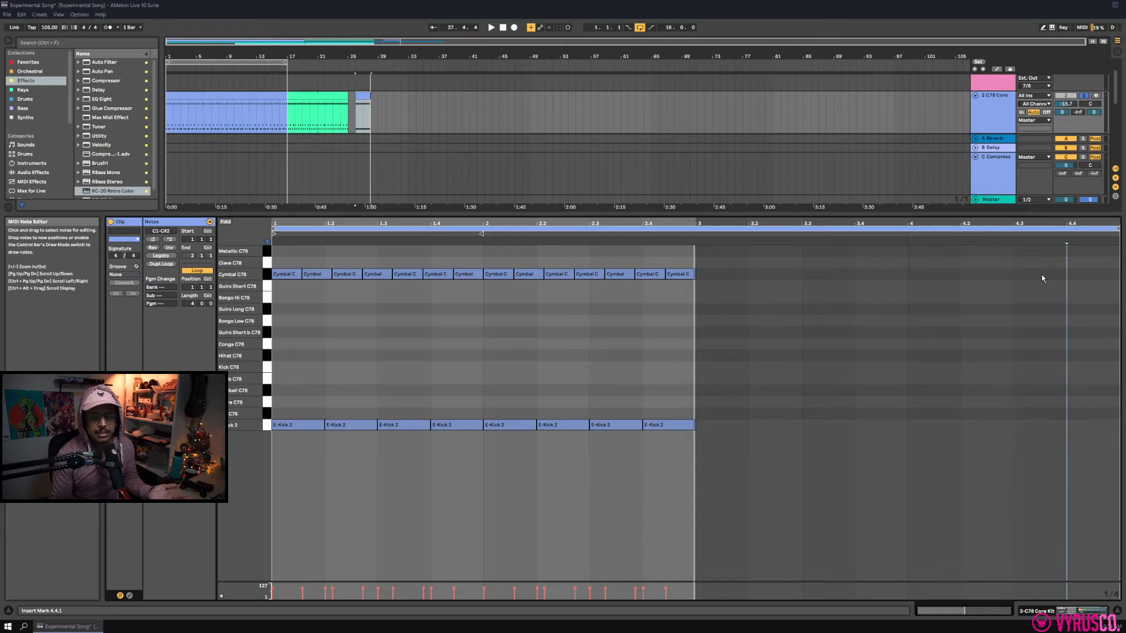
Delete the two-bar C78 Core clip at bar 26 and enlarge the arrangement area to show all the tracks.
left_click(366, 94)
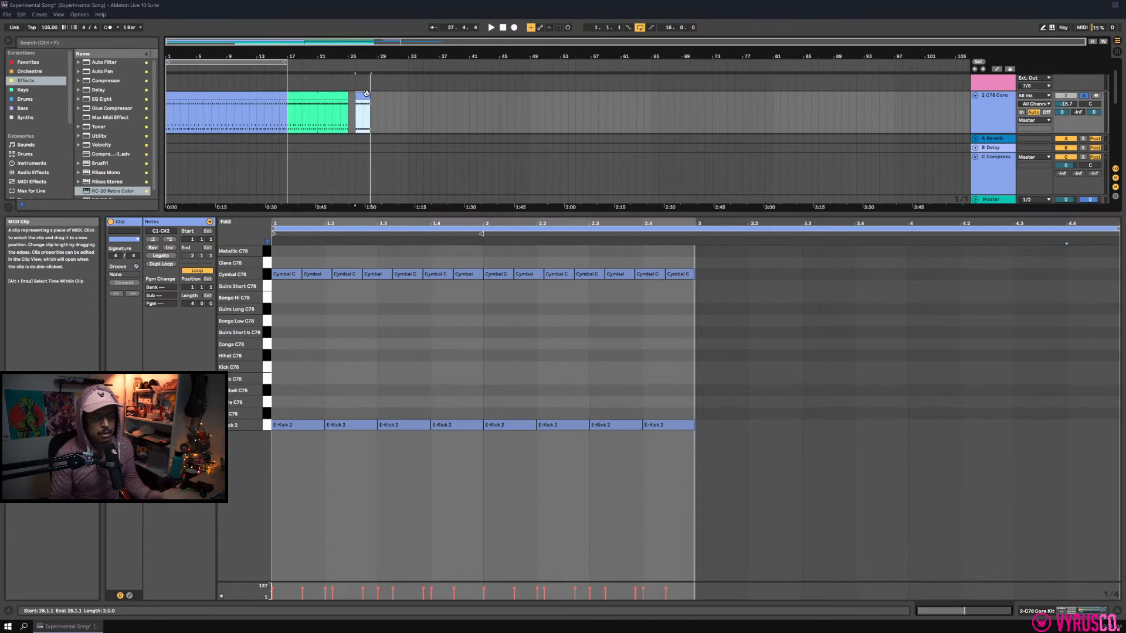
left_click(305, 54)
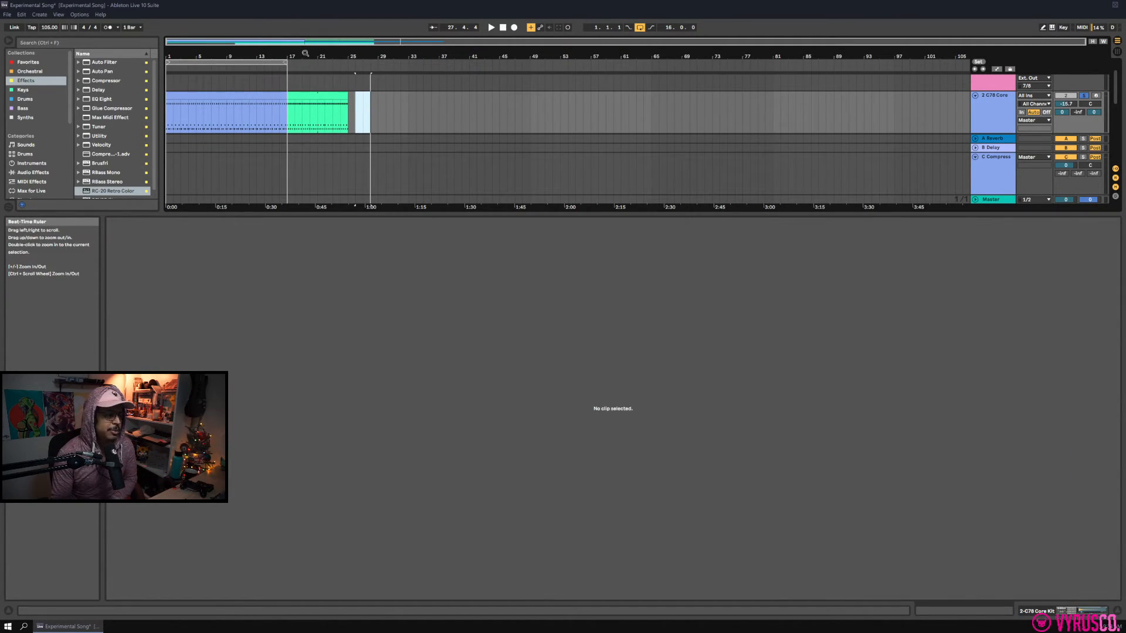
left_click_drag(305, 53, 304, 94)
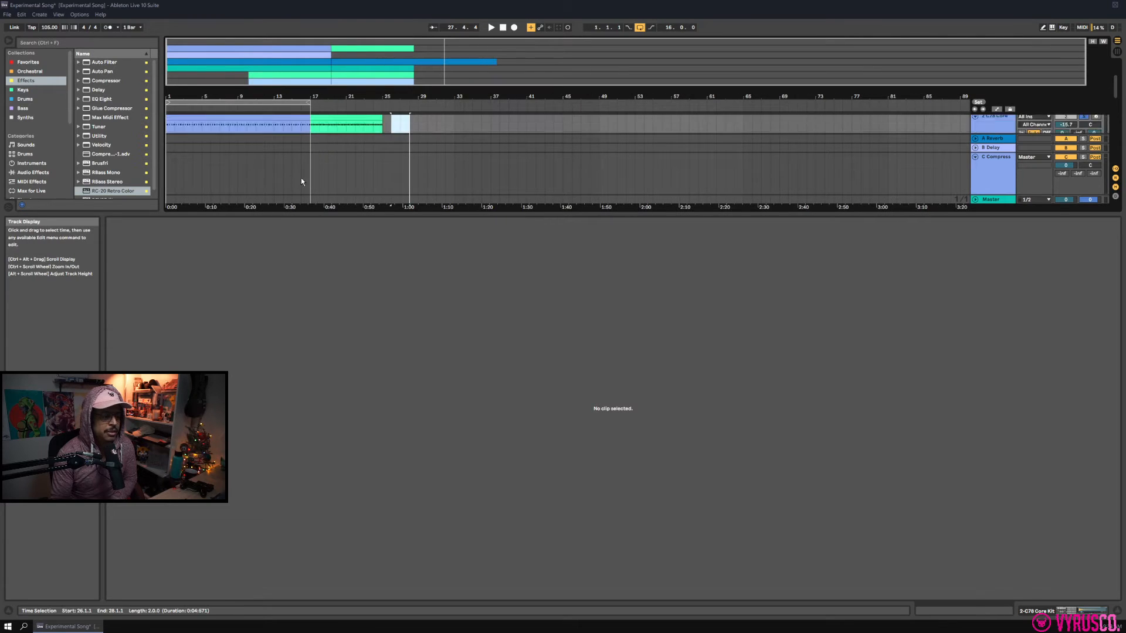
left_click_drag(467, 214, 468, 482)
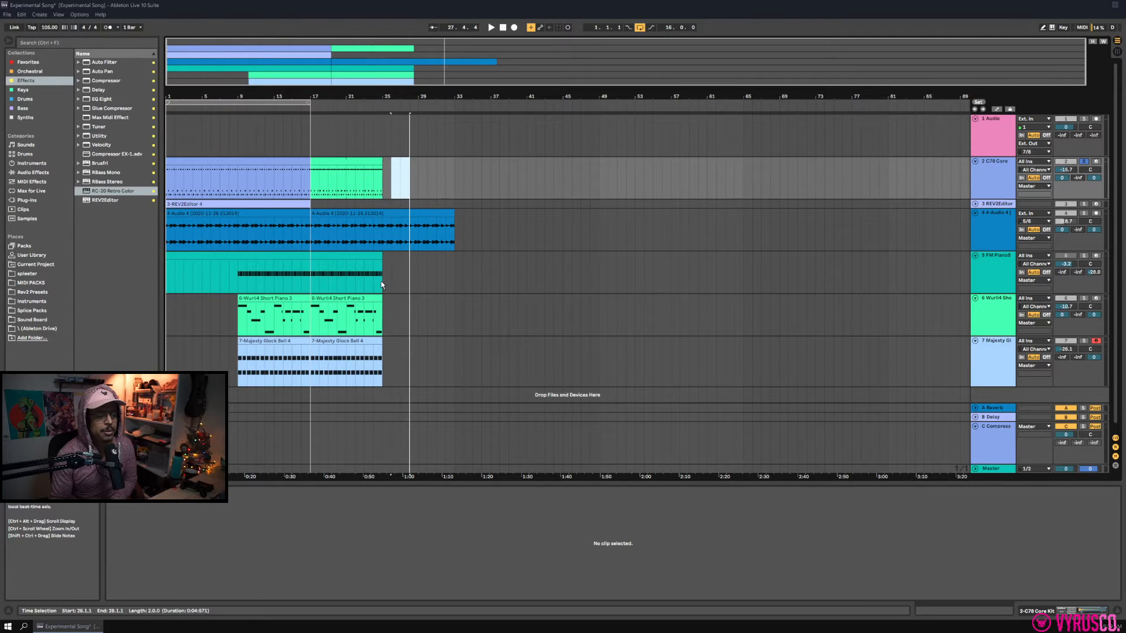
left_click(398, 261)
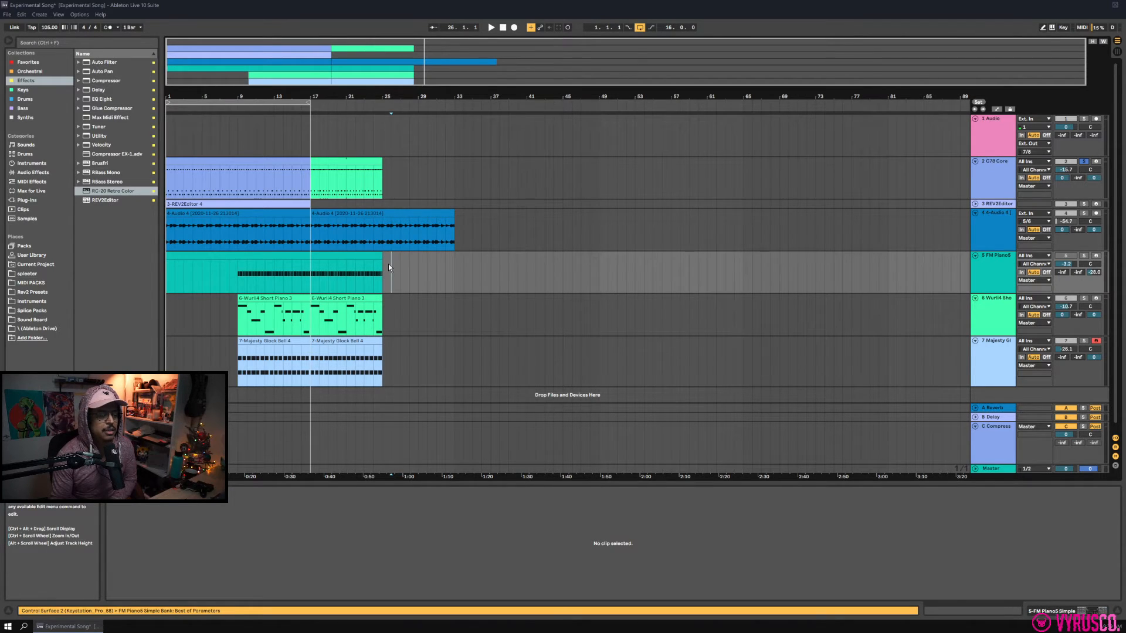
Turn off solo on the C78 Core track and play the arrangement from the green drum clip at bar 17.
left_click(382, 270)
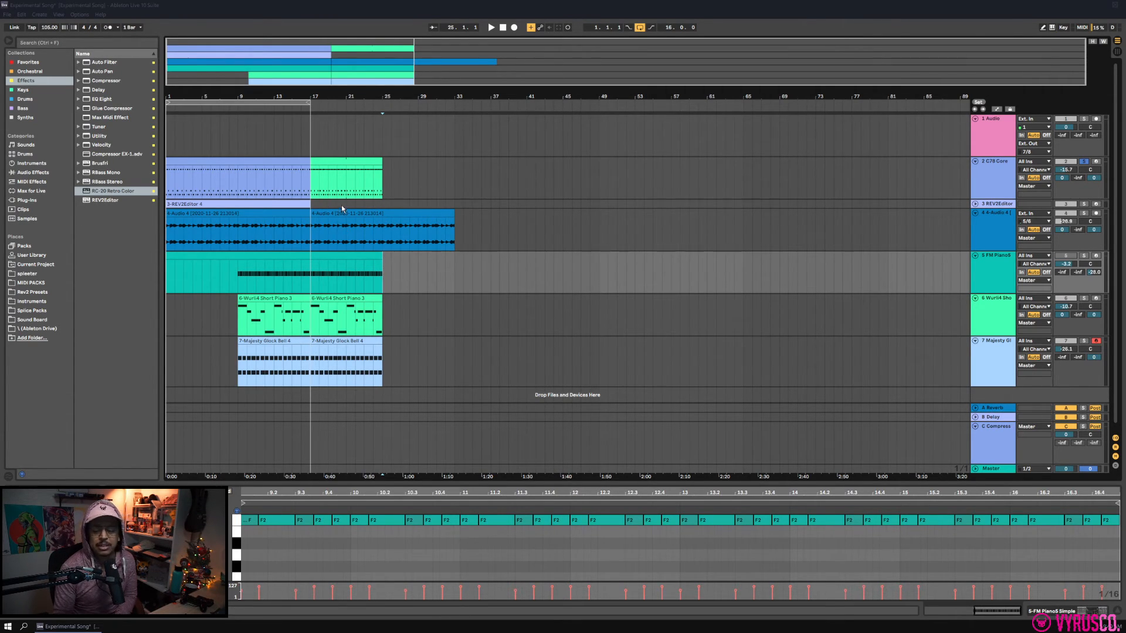
left_click(313, 170)
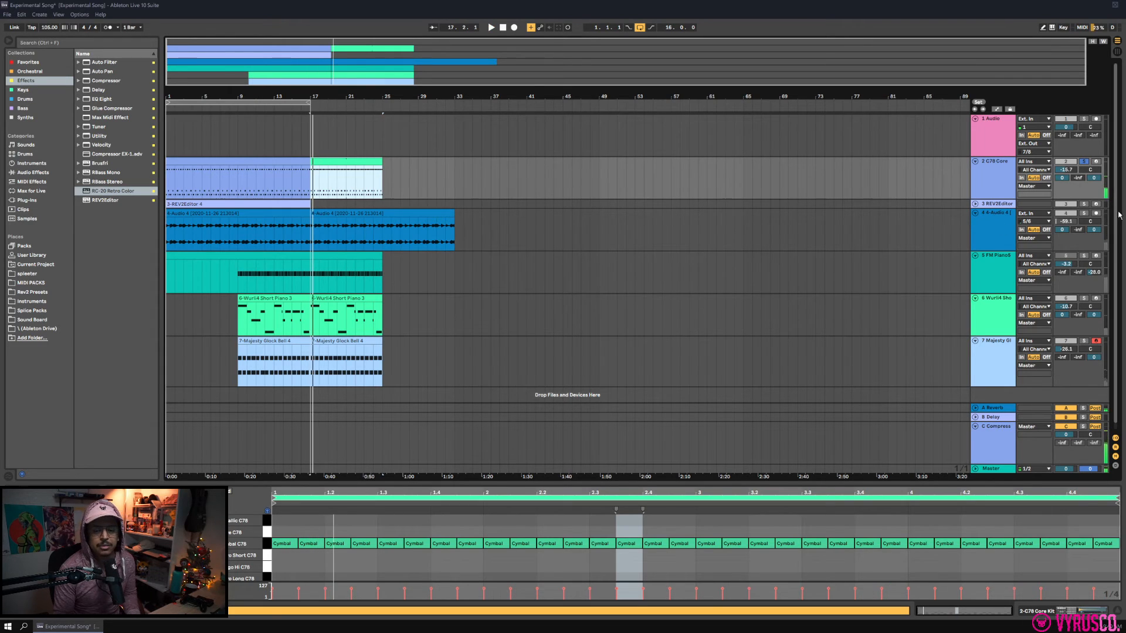
left_click(1084, 162)
key("space")
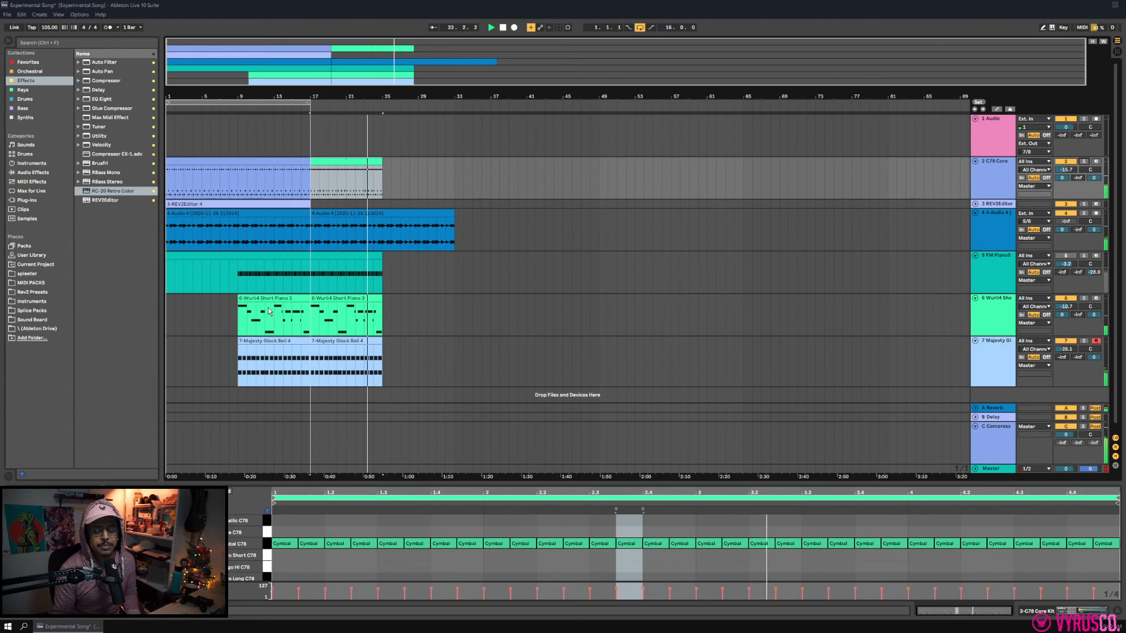
Restart playback of the full arrangement from bar 9.
left_click(238, 282)
key("space")
key("space")
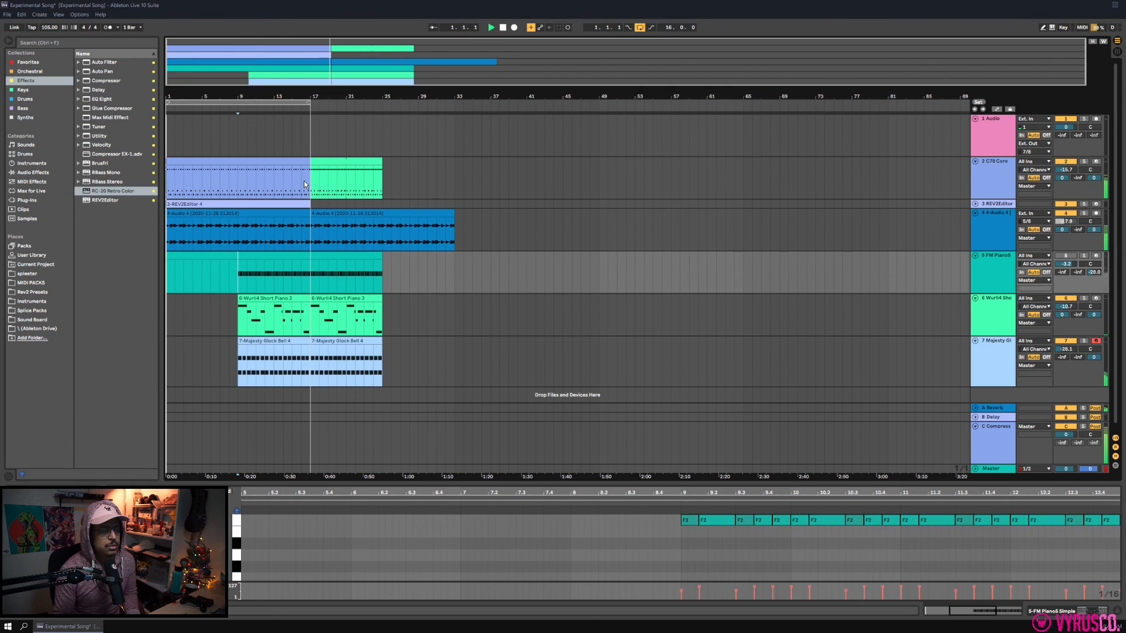
Set the playback start to bar 17 and show the notes of the Wurli Short Piano clip that begins there.
left_click(310, 183)
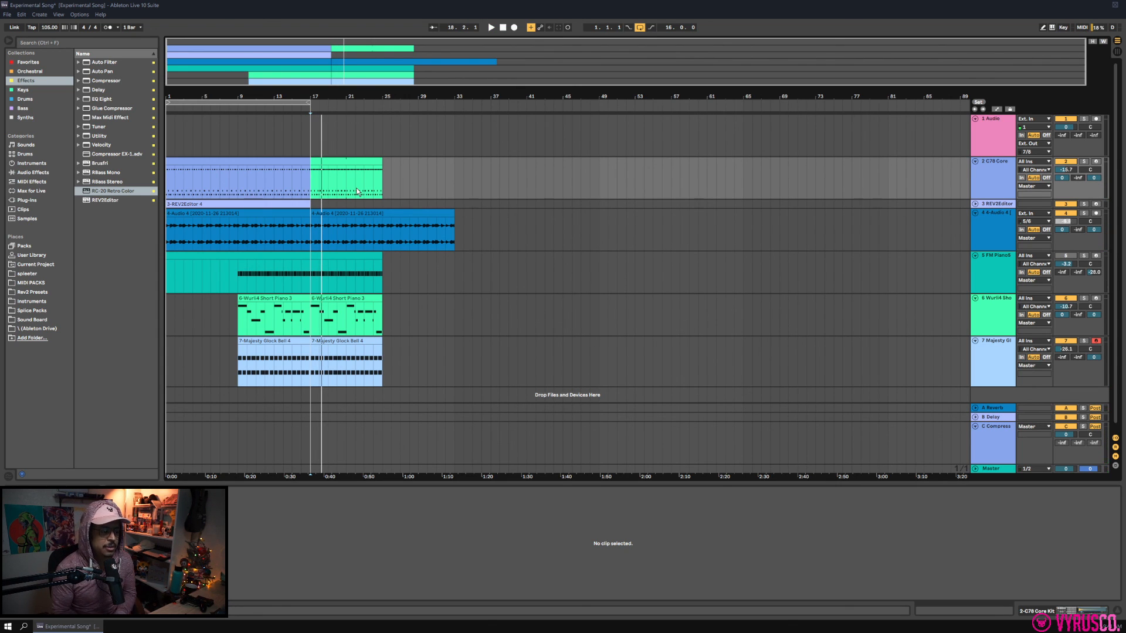
left_click(333, 296)
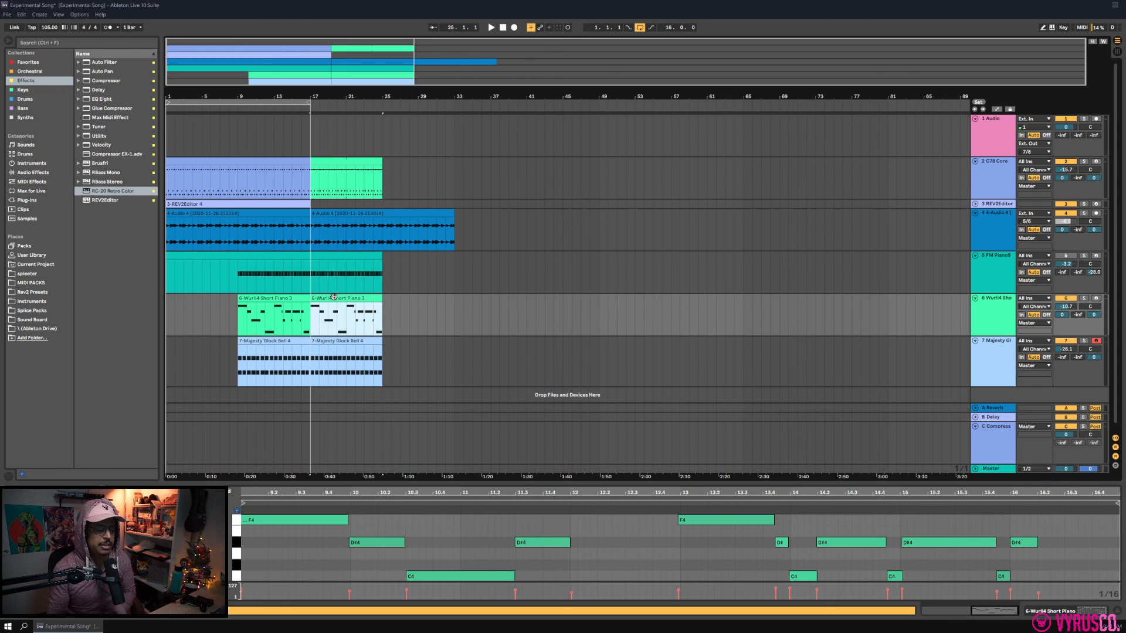